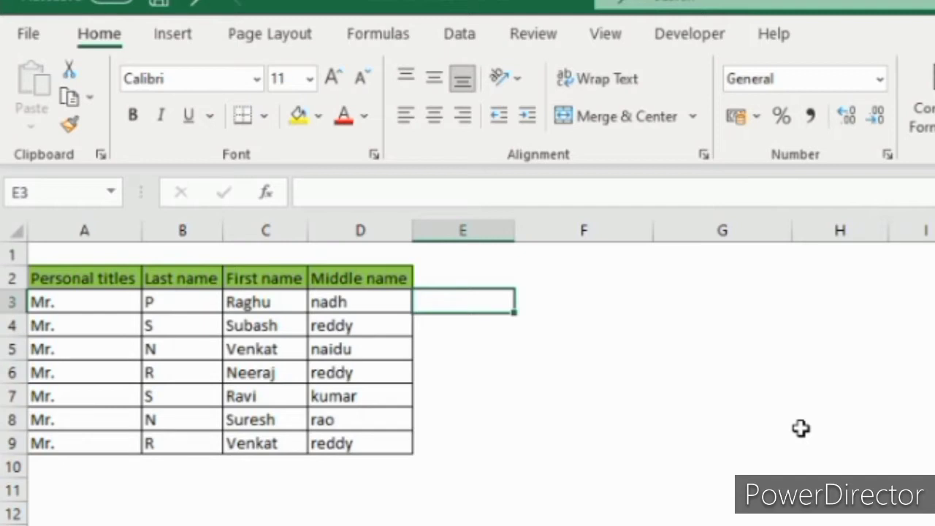
key(Right)
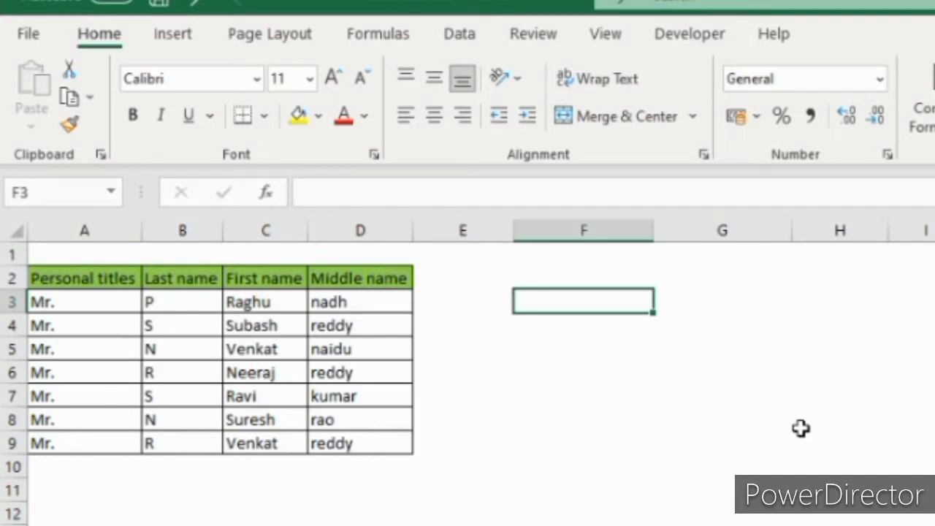
key(Left)
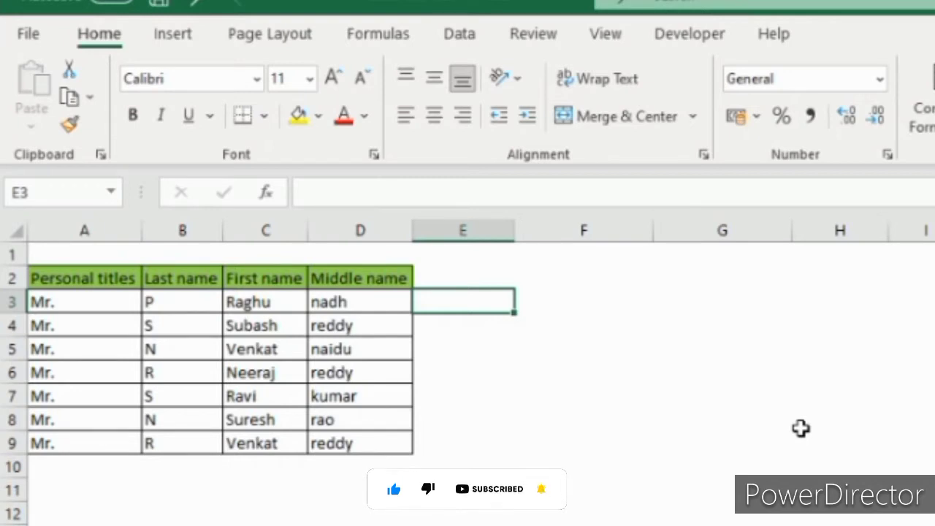
key(Right)
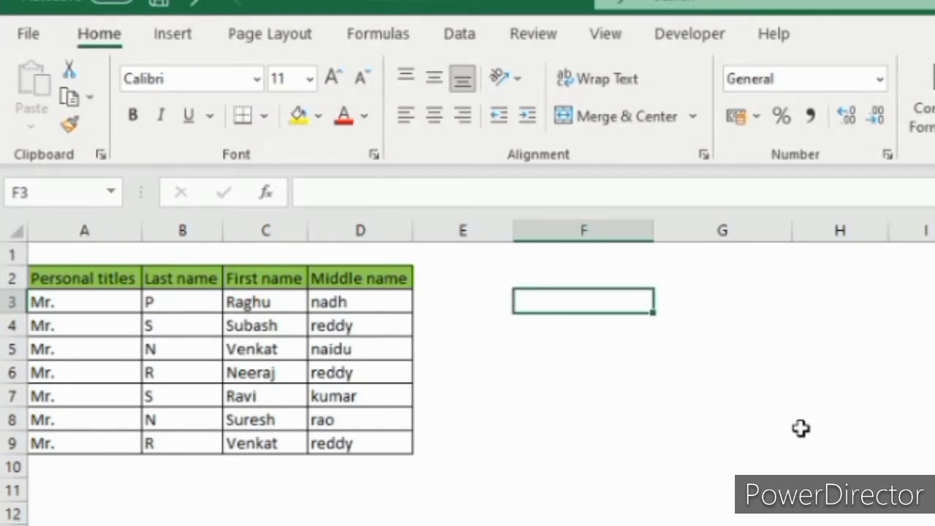
key(Left)
key(Left)
key(Left)
key(Left)
key(Left)
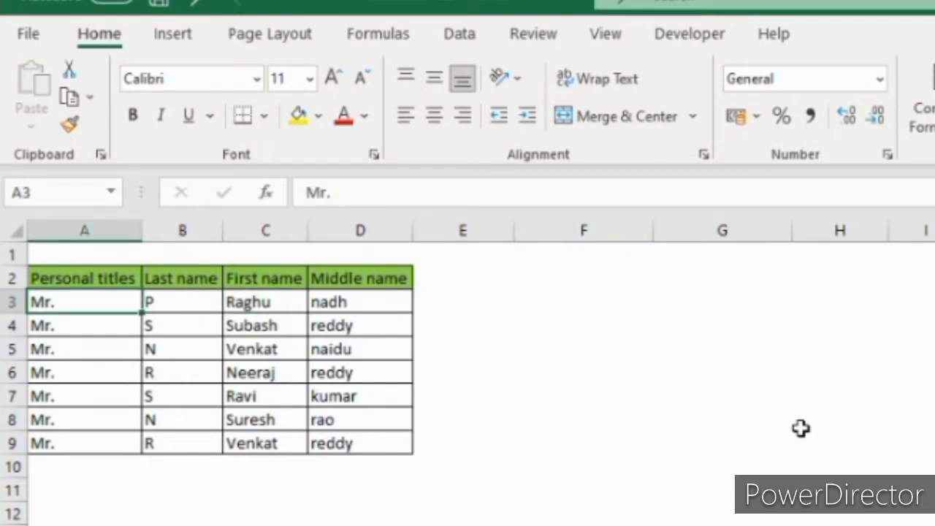
key(Up)
key(Down)
Enter a CONCAT formula in F3 that joins the title and name parts in A3:D3.
key(Right)
key(Right)
key(Right)
key(Right)
key(Right)
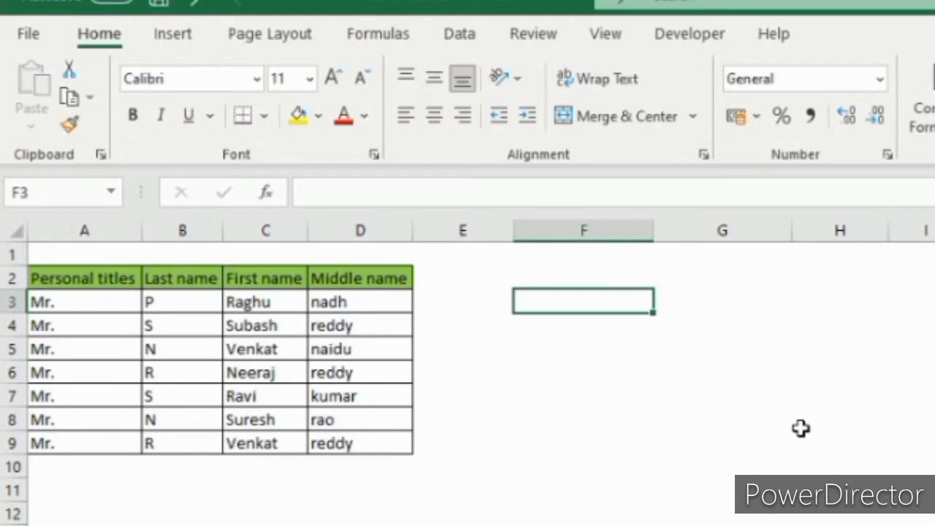
text(=)
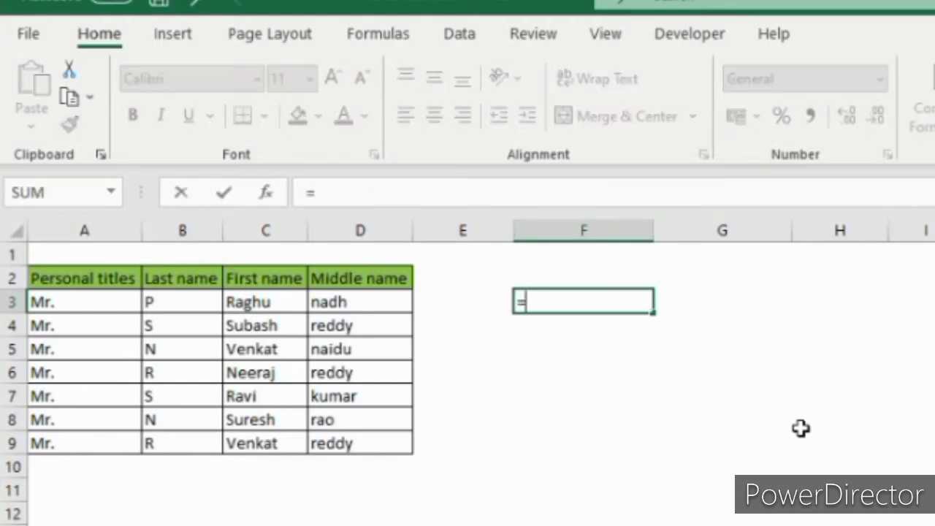
text(con)
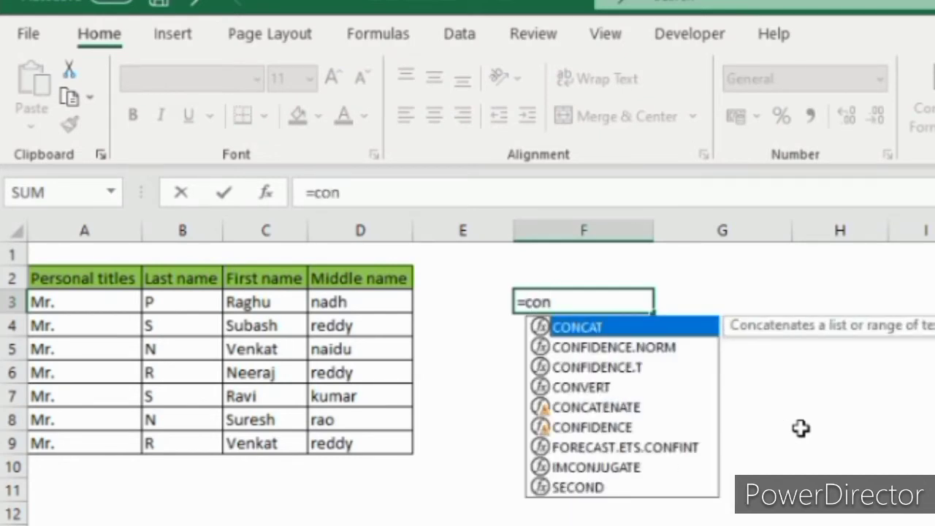
key(Tab)
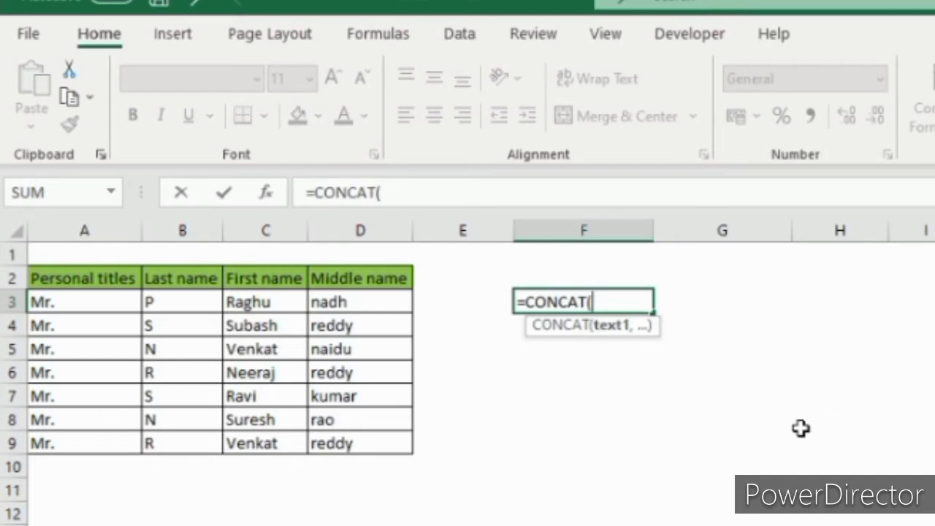
key(Left)
key(Left)
key(Left)
key(Left)
key(Left)
key(shift+Right)
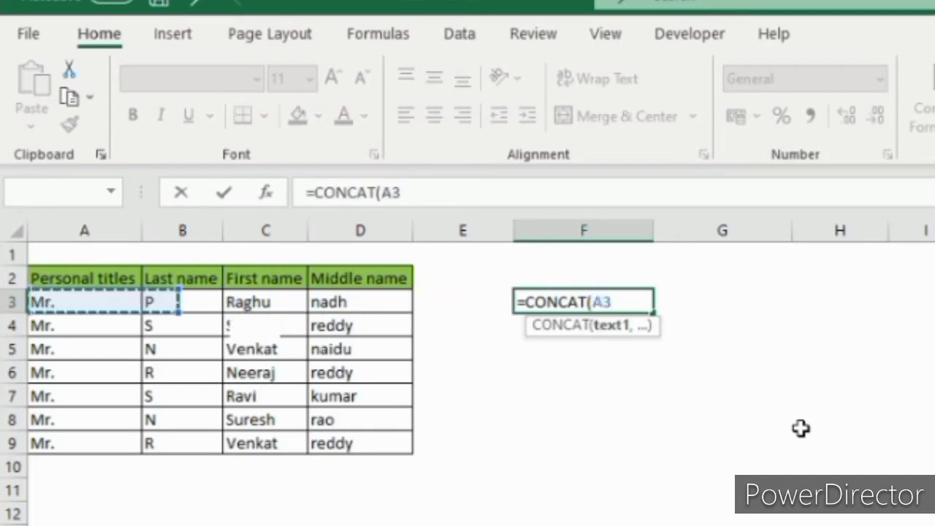
key(shift+Right)
key(shift+Right)
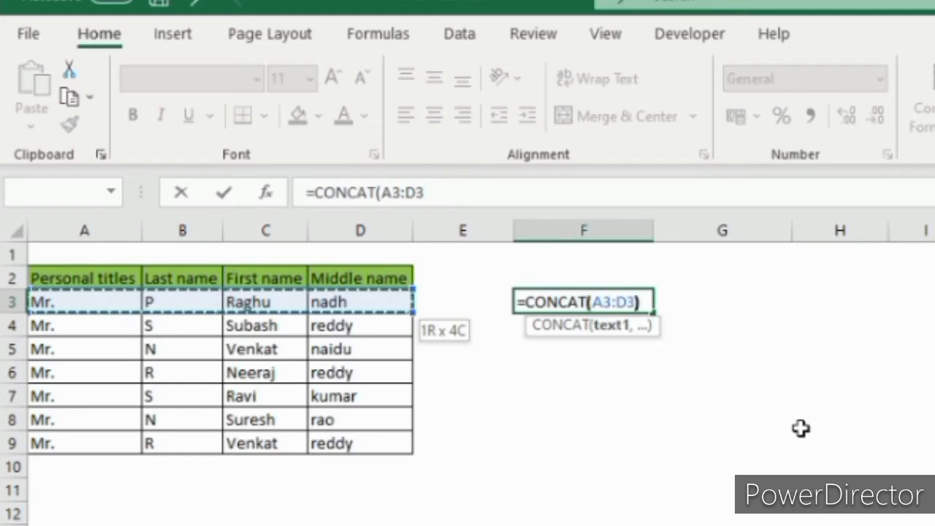
text())
key(Return)
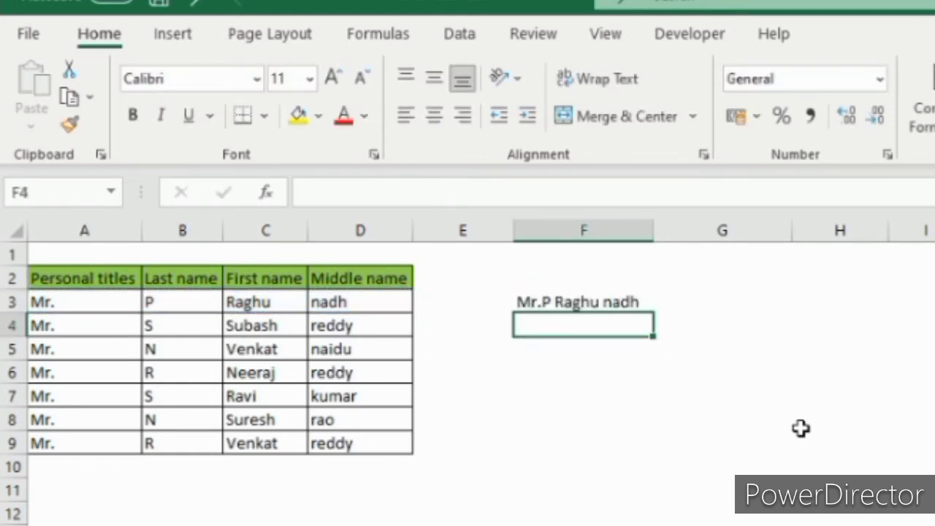
Fill the CONCAT formula from F3 down through F9.
key(Up)
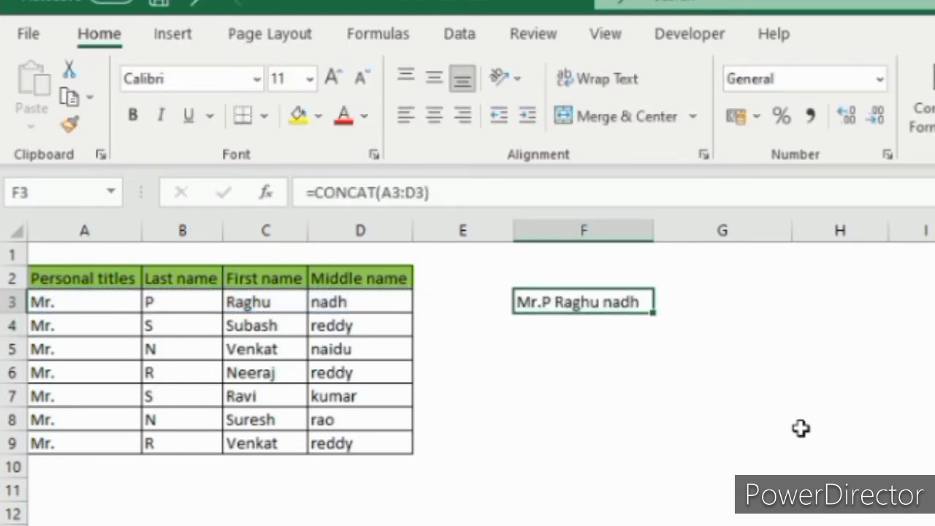
key(shift+Down)
key(shift+Down)
key(shift+Down)
key(shift+Down)
key(shift+Down)
key(shift+Down)
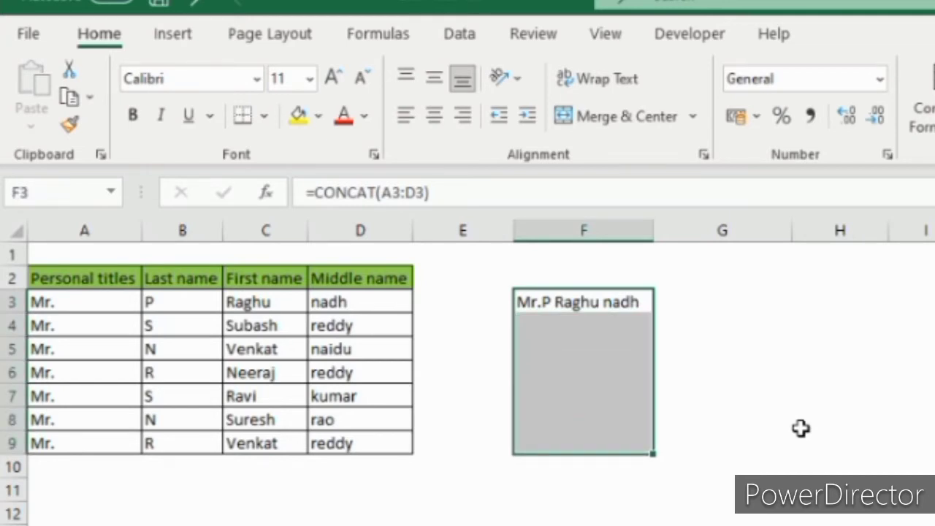
key(ctrl+d)
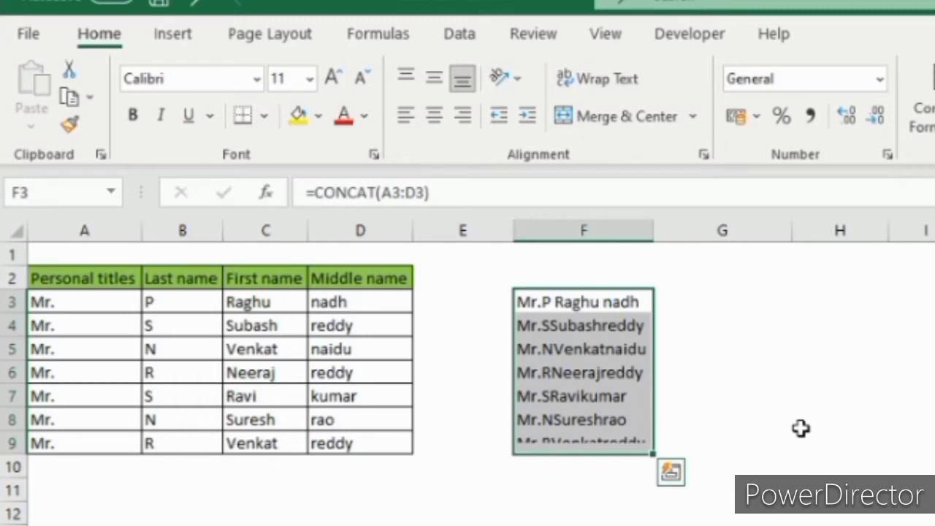
key(Down)
key(Up)
Begin a CONCATENATE formula in G3 with A3 and B3 as its first two arguments.
key(Right)
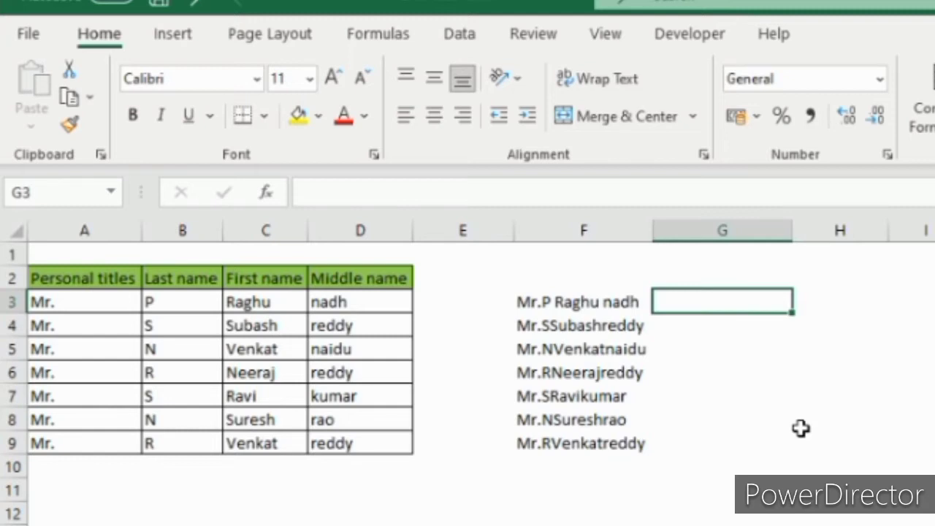
text(=concate)
key(Tab)
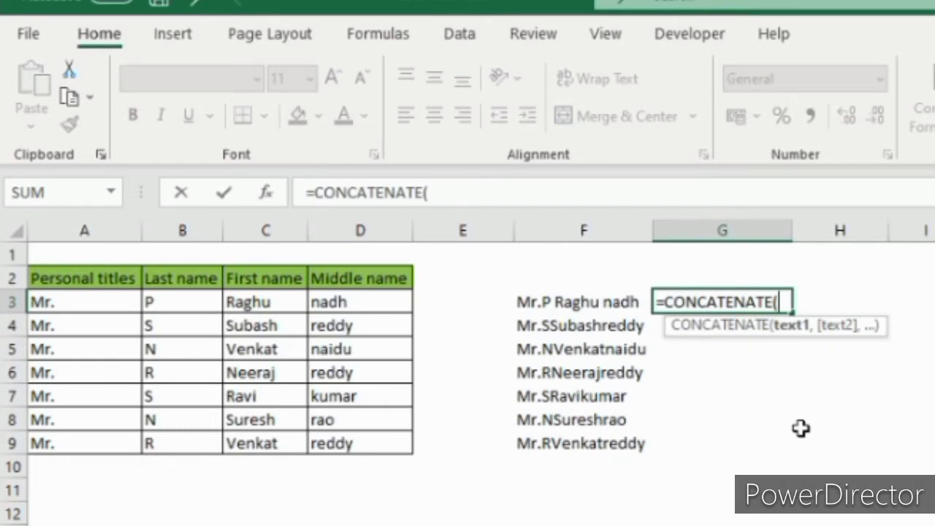
key(Left)
key(Left)
key(Left)
key(Left)
key(Left)
key(Left)
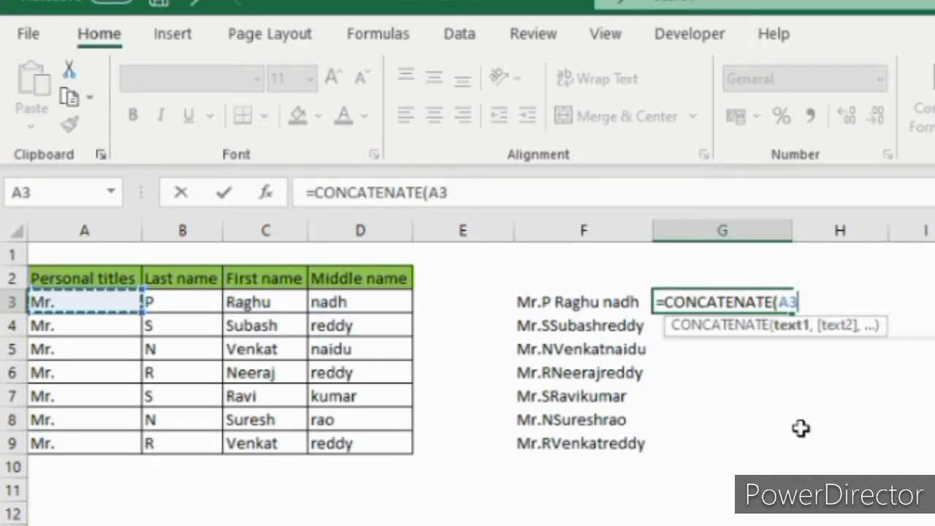
text(,)
key(Left)
key(Left)
key(Left)
key(Left)
key(Left)
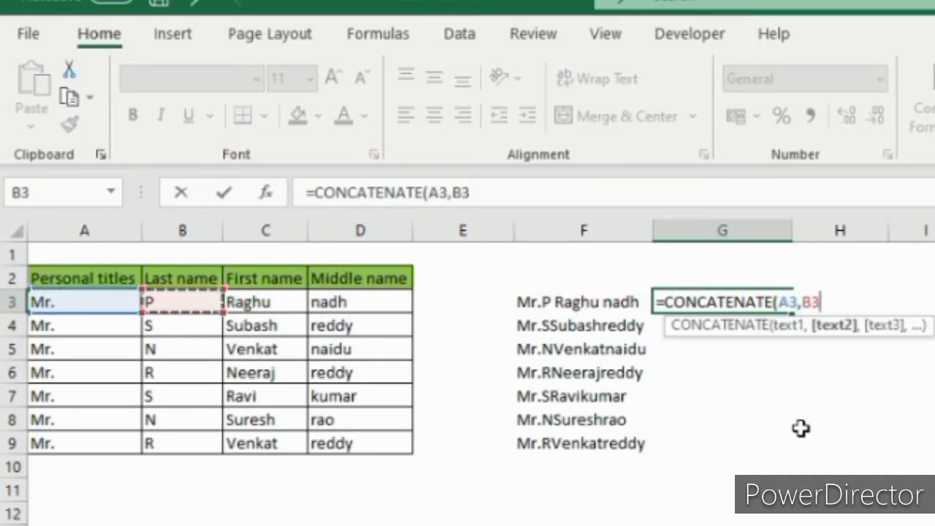
Complete the CONCATENATE formula in G3 with C3 and D3 as the remaining arguments.
text(,)
key(Left)
key(Left)
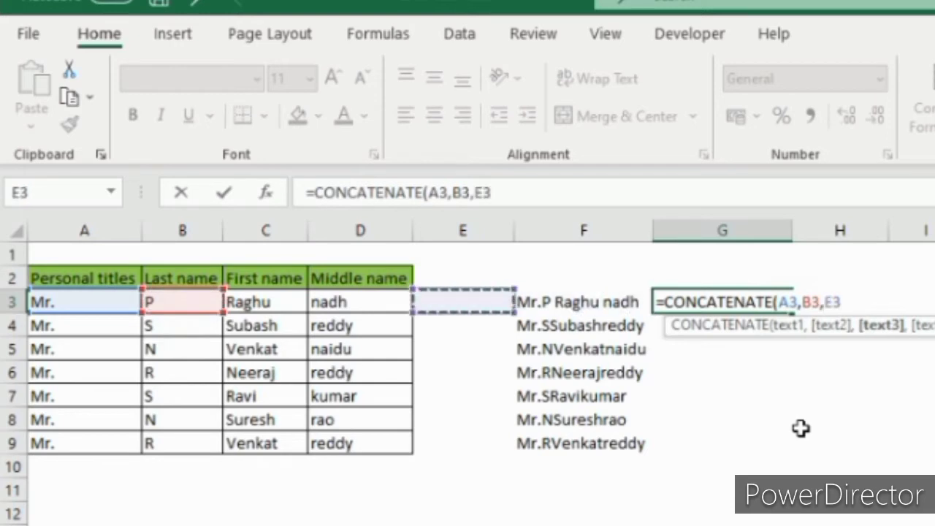
key(Left)
key(Left)
text(,)
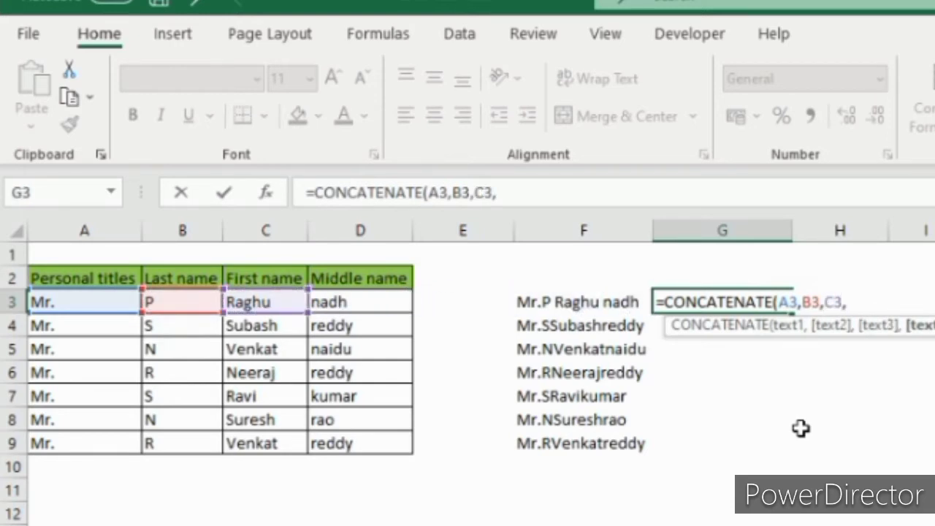
key(Left)
key(Left)
key(Left)
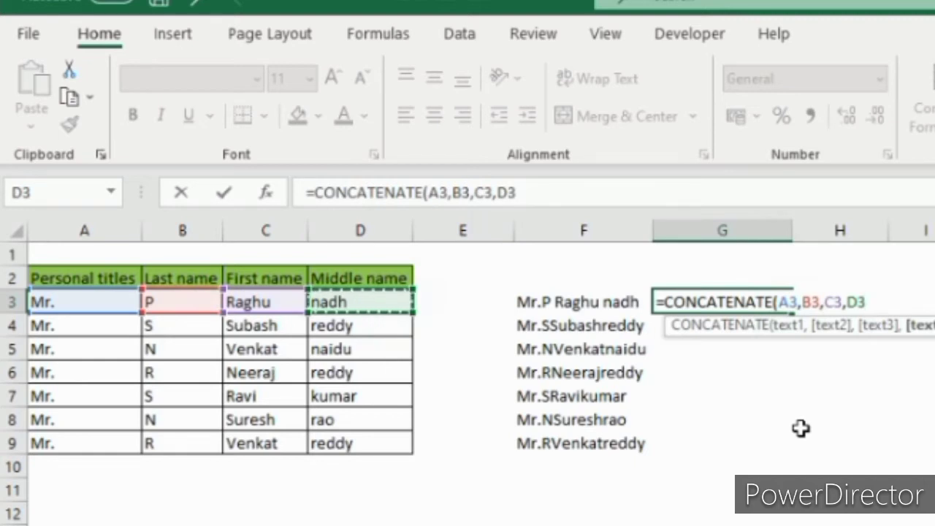
text())
key(Return)
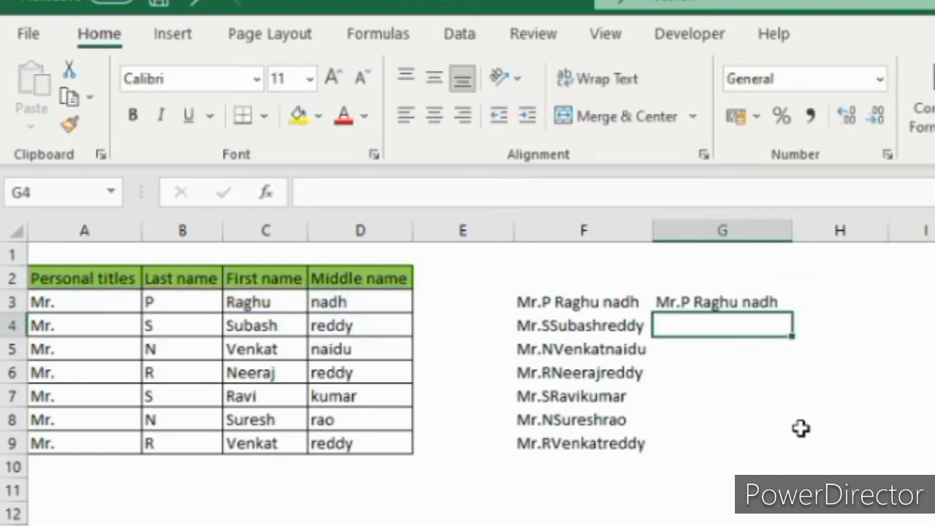
Fill the CONCATENATE formula from G3 down through G9.
key(Up)
key(shift+Down)
key(shift+Down)
key(shift+Down)
key(shift+Down)
key(shift+Down)
key(shift+Down)
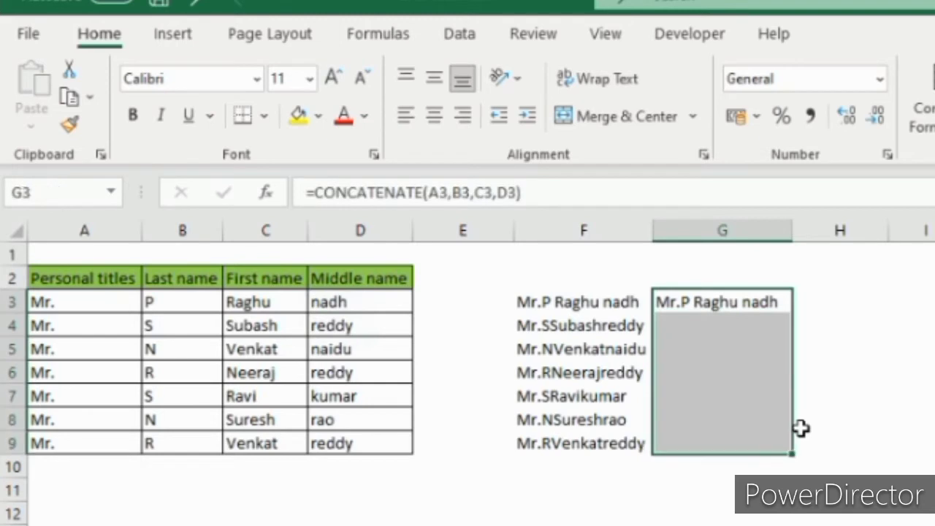
key(ctrl+d)
key(Down)
key(Up)
key(Down)
key(Down)
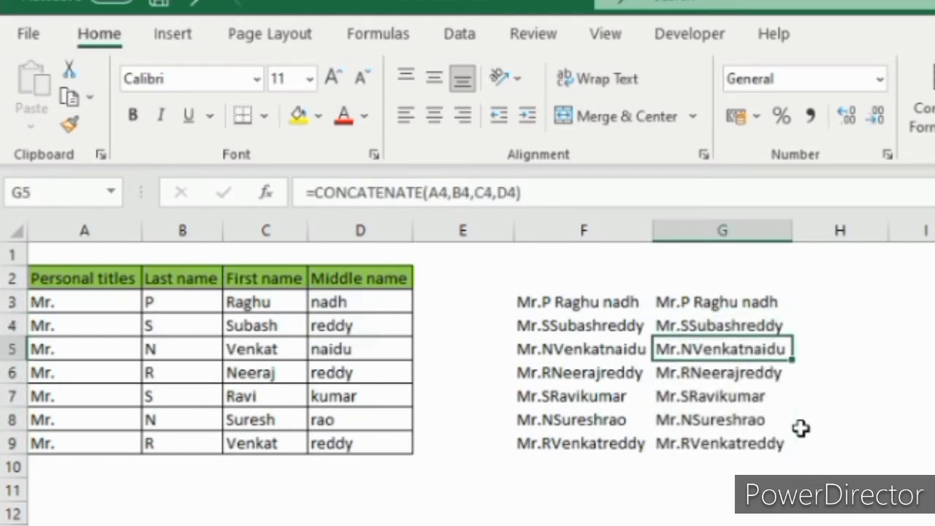
key(Up)
key(shift+space)
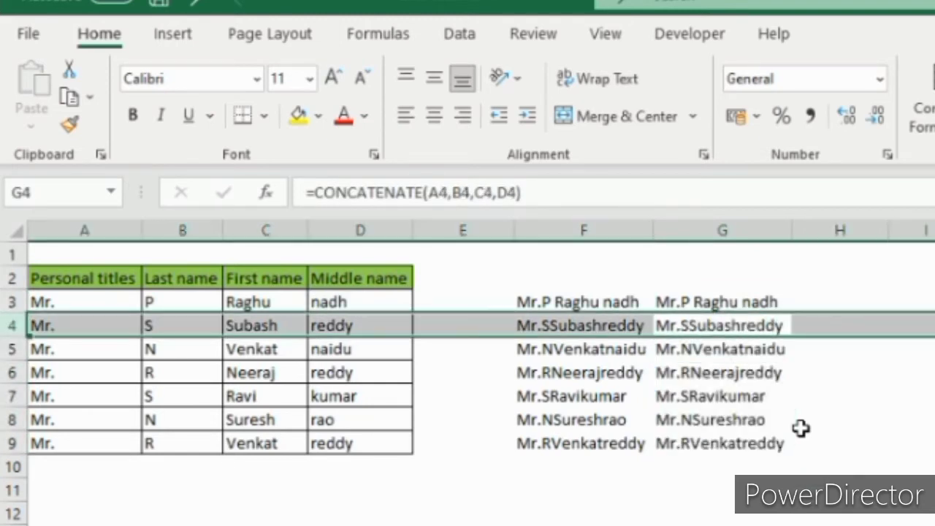
key(Right)
key(Left)
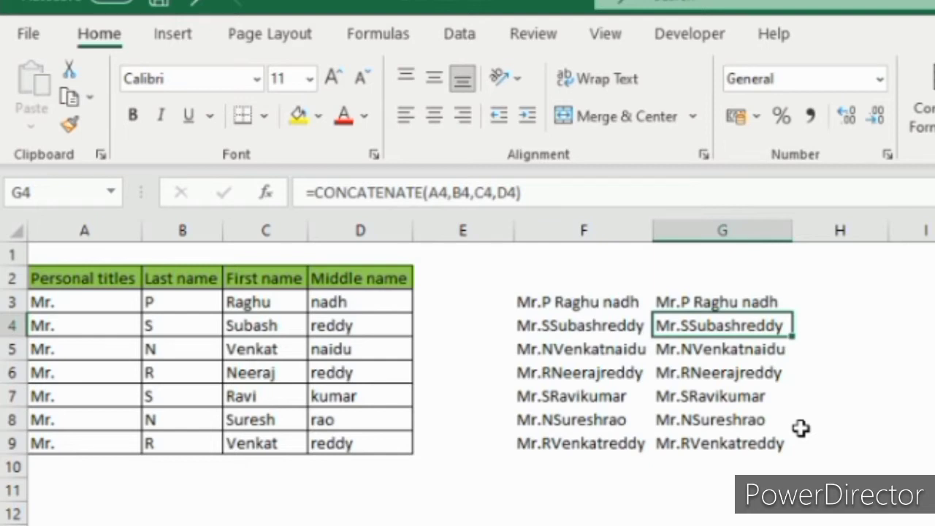
Enter a single blank space in cell H2 as the separator text.
key(Up)
key(Up)
key(Up)
key(Right)
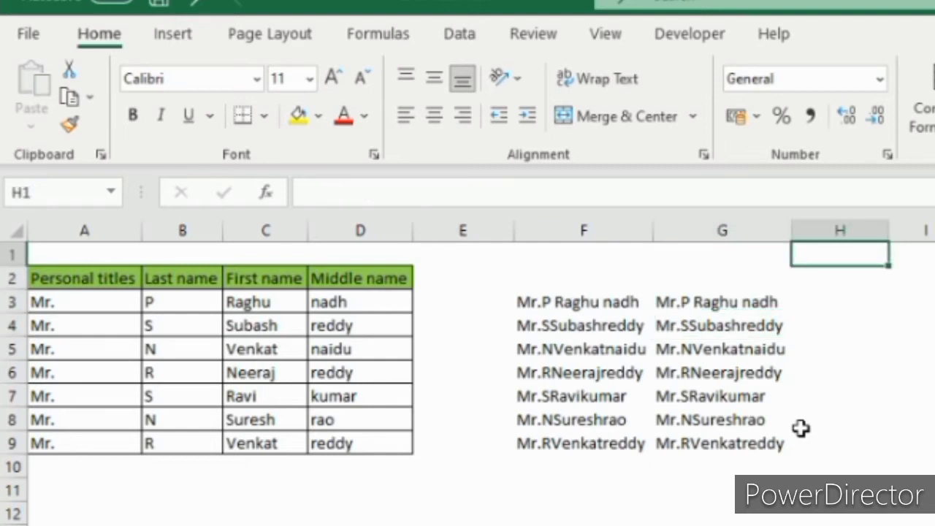
key(Down)
key(F2)
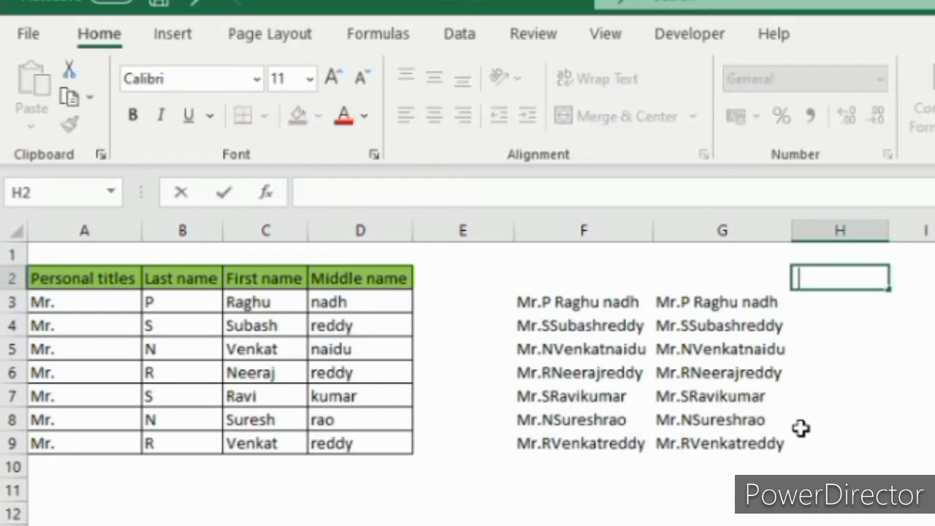
key(Return)
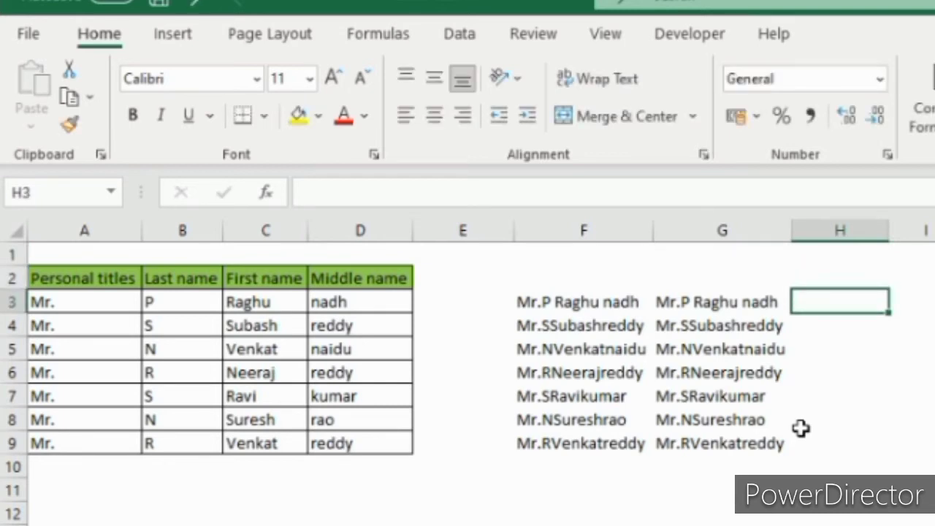
Edit the CONCATENATE formula in G3 to insert H2 as an argument between B3 and C3.
key(Left)
key(F2)
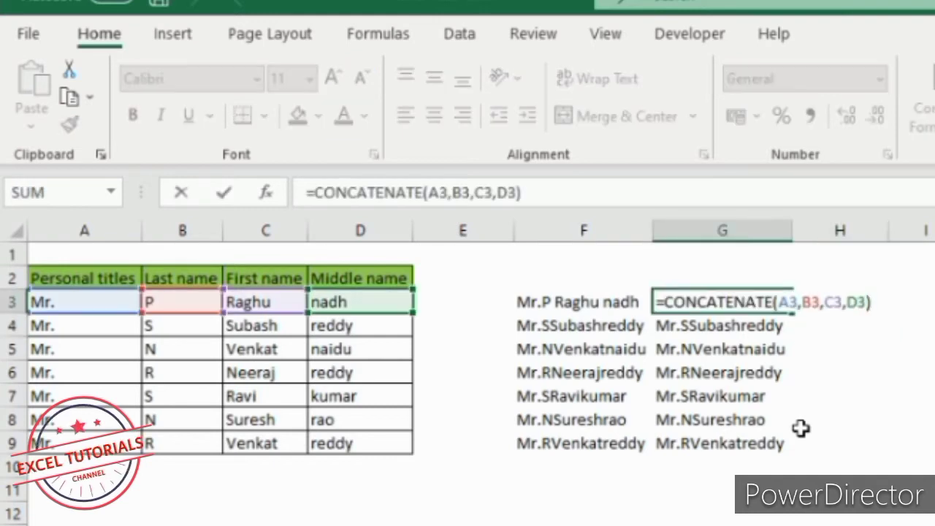
key(Left)
key(Left)
key(Left)
key(Left)
key(Left)
key(Left)
key(Left)
key(Left)
key(Left)
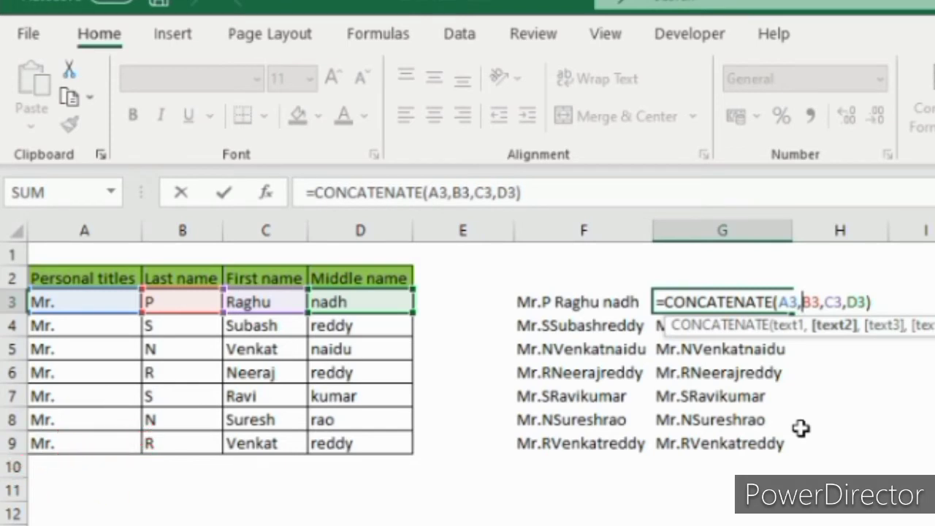
key(Right)
key(Right)
key(Right)
key(Up)
key(Right)
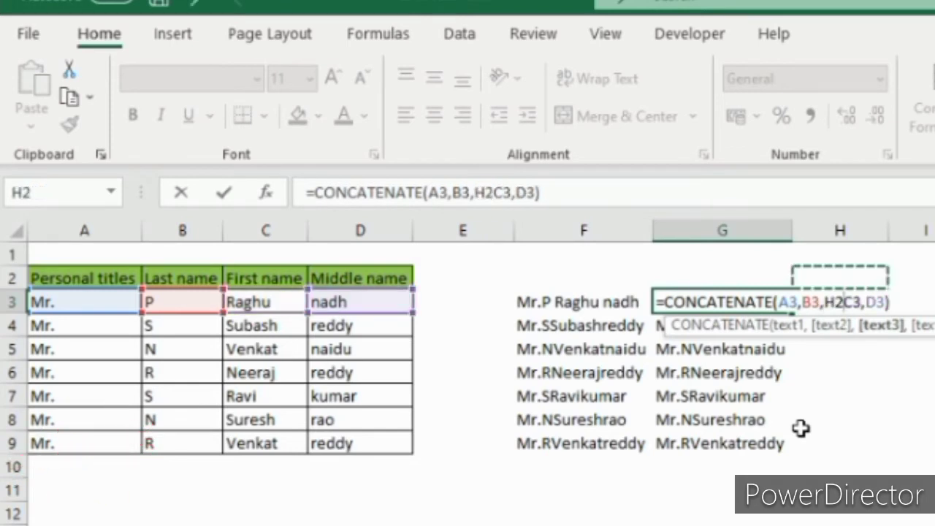
text(,)
key(Right)
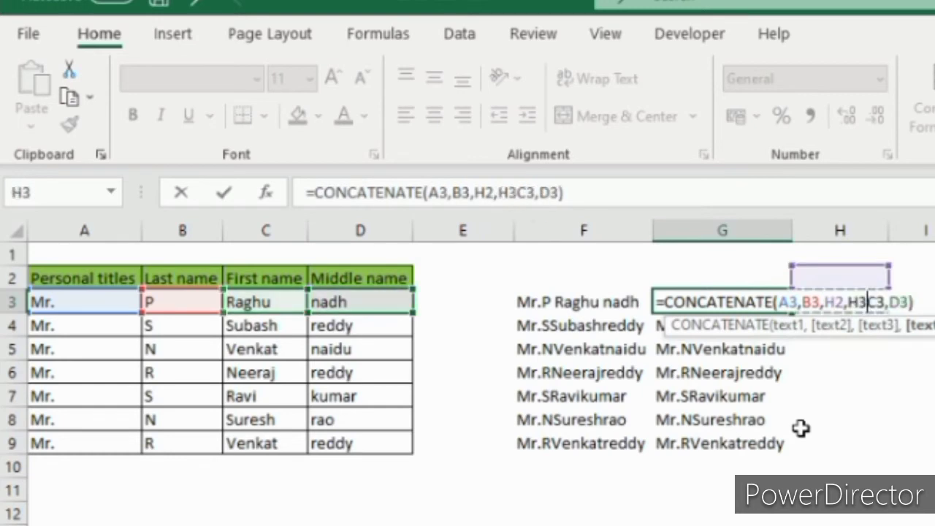
key(Right)
key(BackSpace)
key(BackSpace)
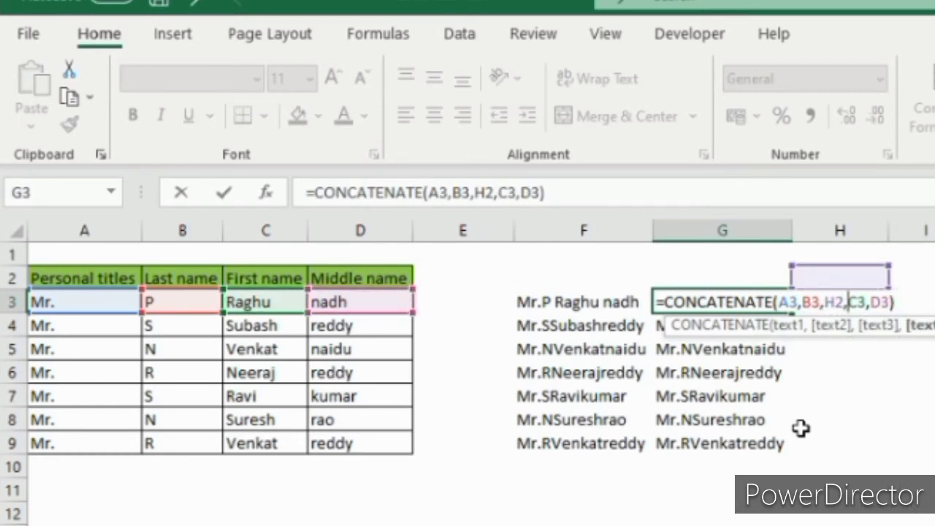
Insert H2 as another argument between C3 and D3 in the CONCATENATE formula in G3.
key(Right)
key(Right)
key(Right)
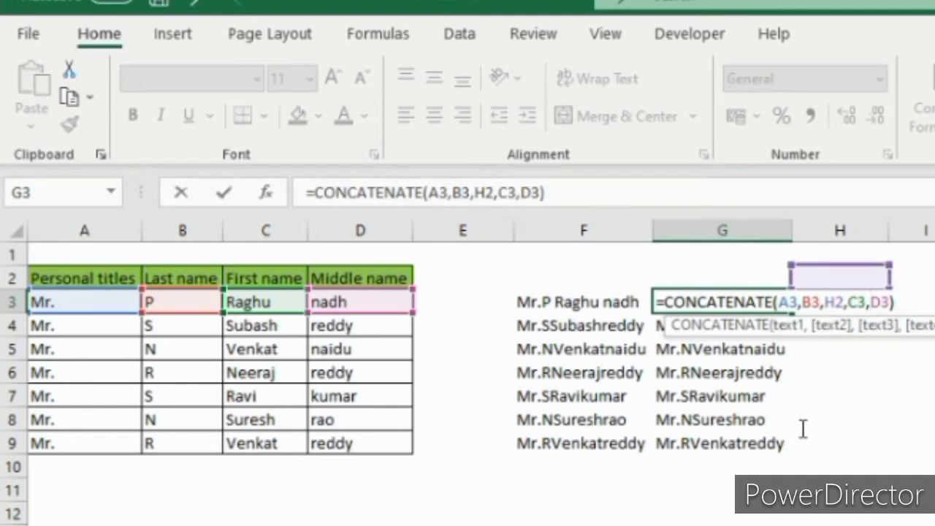
text(H2,)
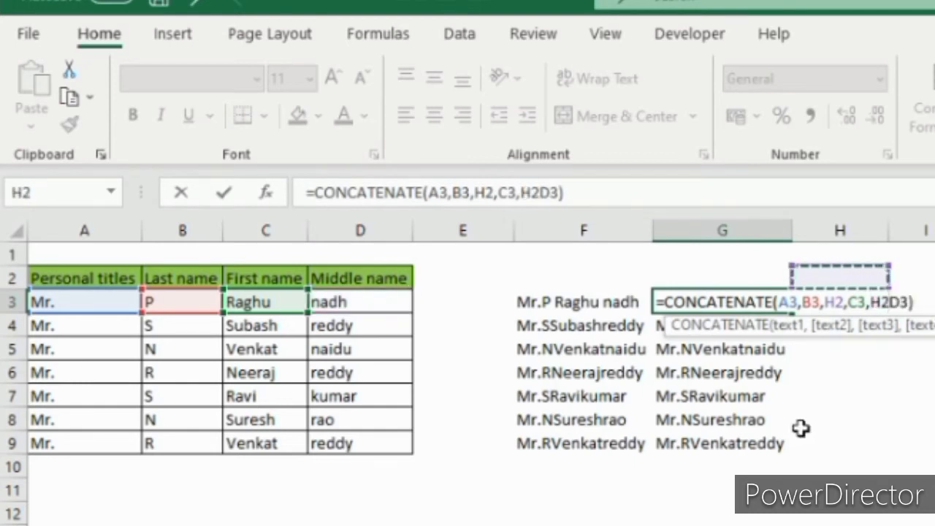
key(Return)
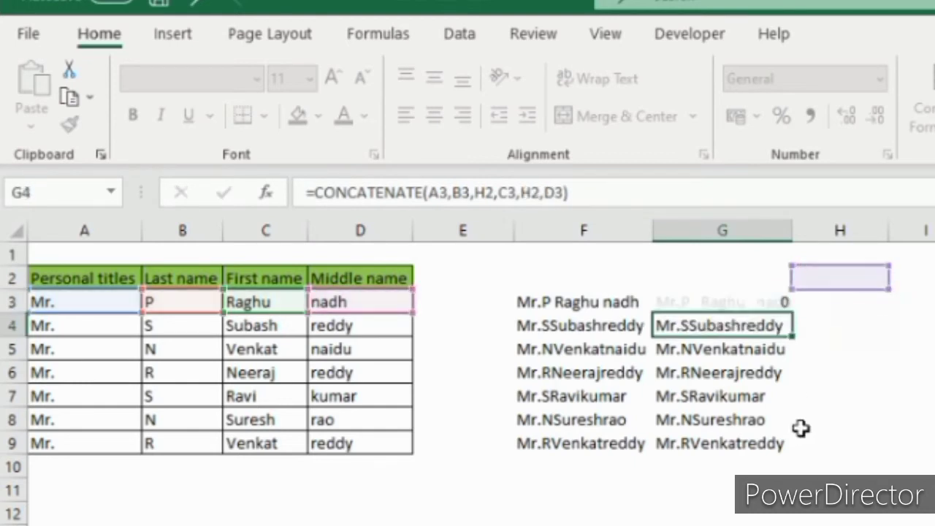
Copy the G3 formula with its relative H2 references down through G9.
key(Up)
key(ctrl+shift+Down)
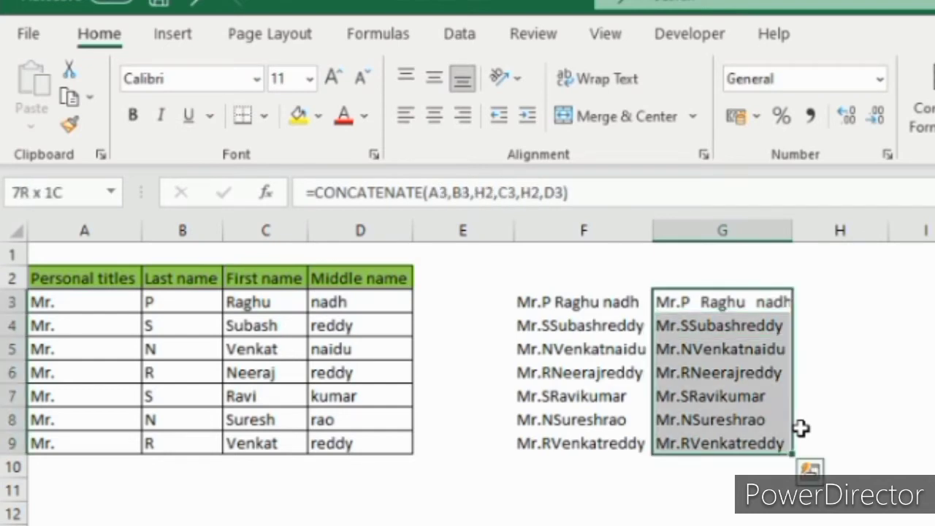
key(ctrl+d)
key(Down)
key(Down)
key(Up)
key(Up)
Make both H2 references in the G3 formula absolute, so it reads =CONCATENATE(A3,B3,$H$2,C3,$H$2,D3).
key(F2)
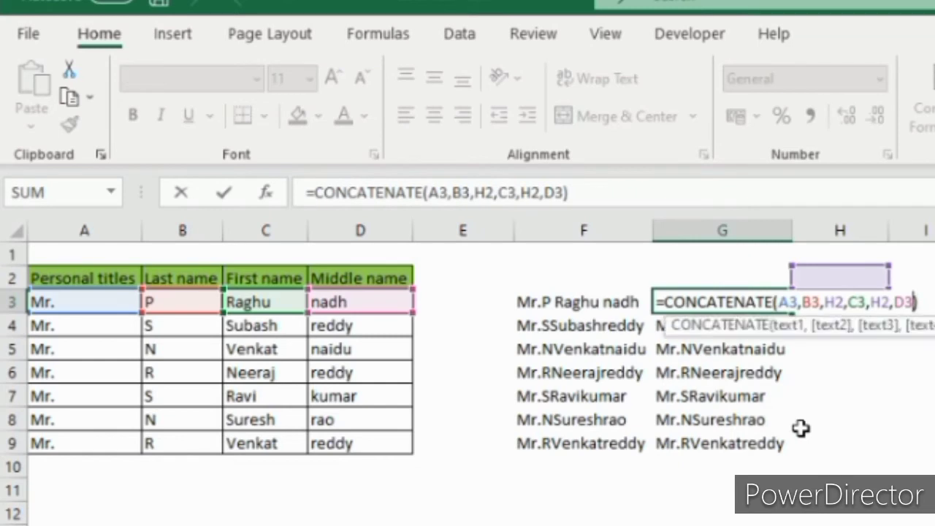
key(Left)
key(Left)
key(Left)
key(Left)
key(Left)
key(Left)
key(Left)
key(Left)
key(Left)
key(Left)
key(Right)
key(Right)
key(Right)
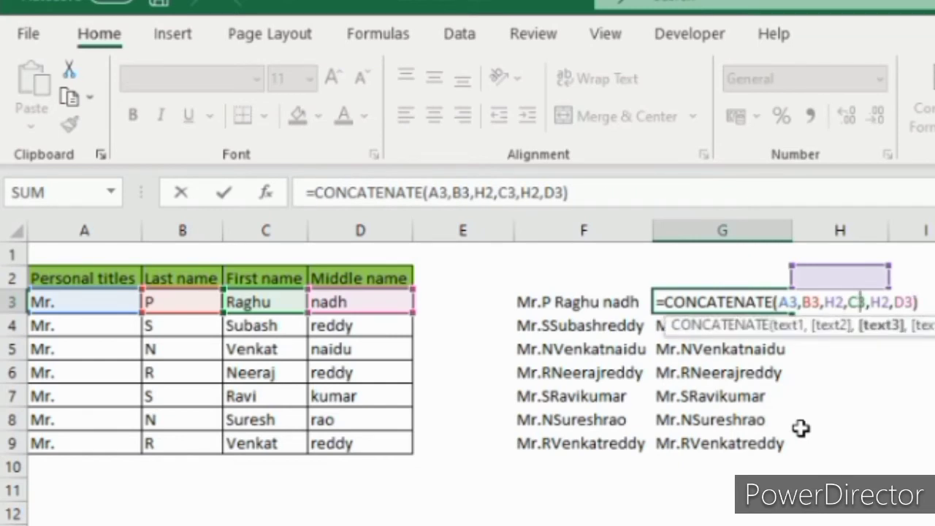
key(Left)
key(Left)
key(F4)
key(Right)
key(Right)
key(Right)
key(Right)
key(Right)
key(Right)
key(F4)
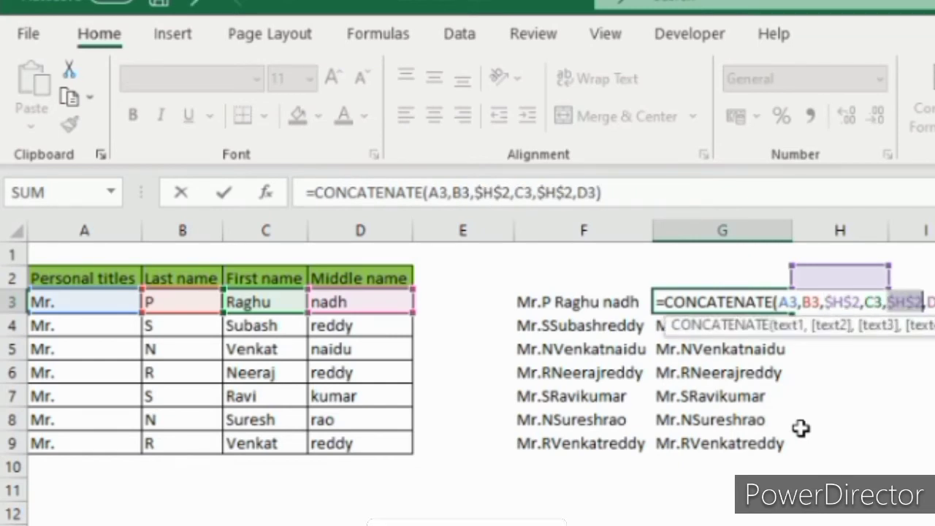
key(Return)
Fill the G3 formula with the absolute $H$2 references down through G9.
key(Up)
key(ctrl+shift+Down)
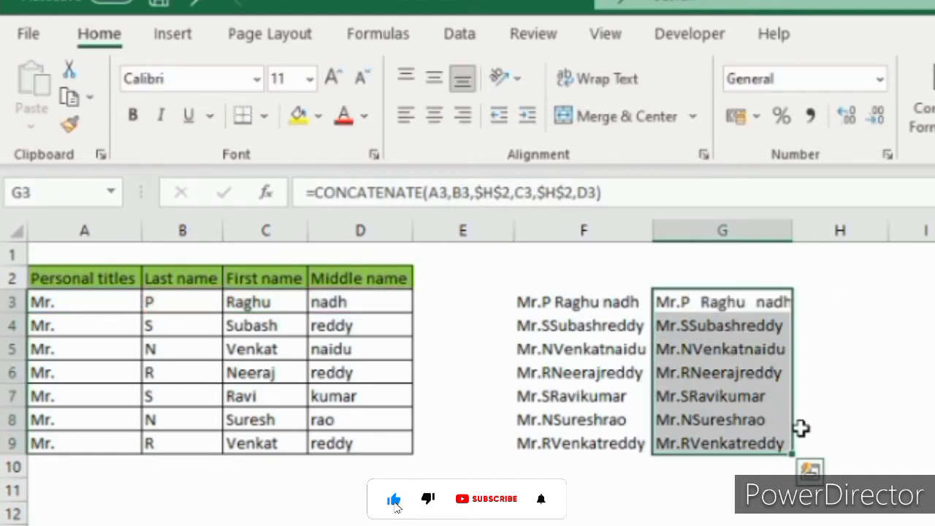
key(ctrl+d)
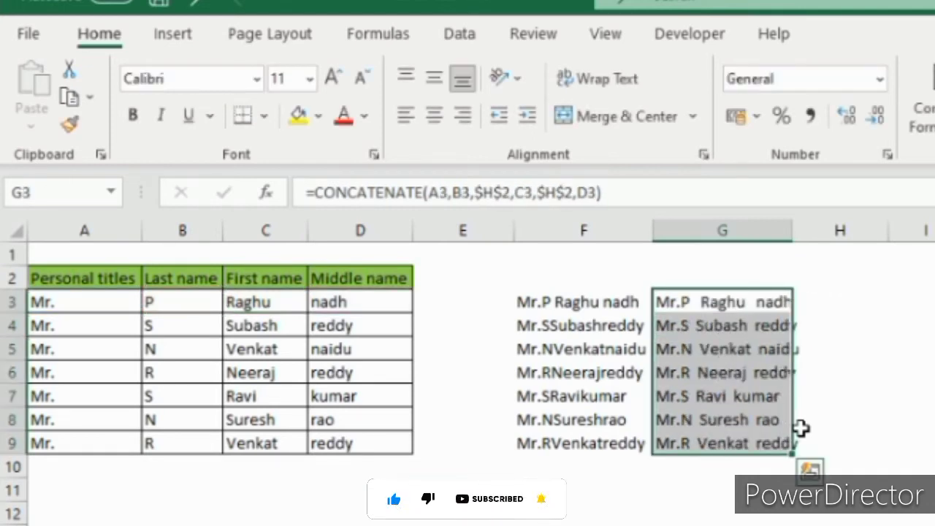
AutoFit the width of column G to its combined names.
key(alt+h)
key(o)
key(i)
key(Down)
key(Down)
key(Up)
key(Up)
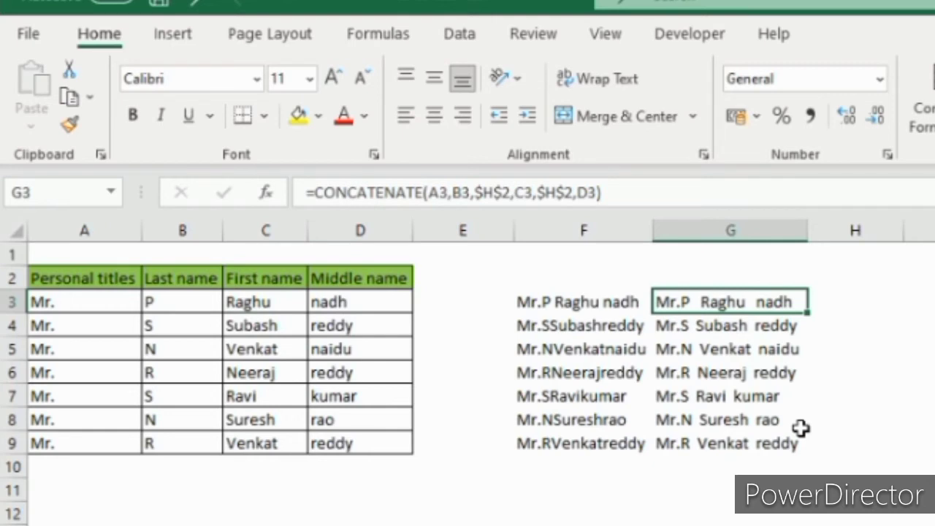
Start an ampersand formula in H3 that joins A3 and B3, =A3&B3.
key(Right)
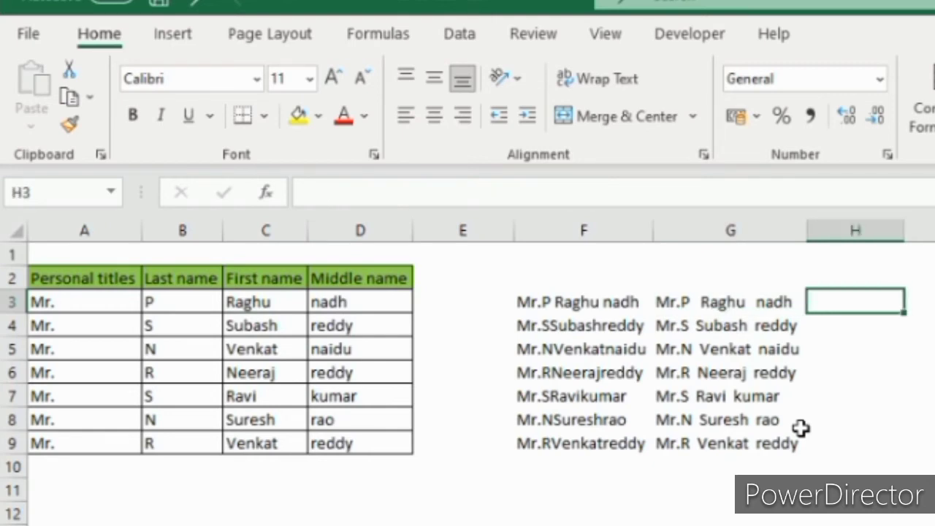
key(Left)
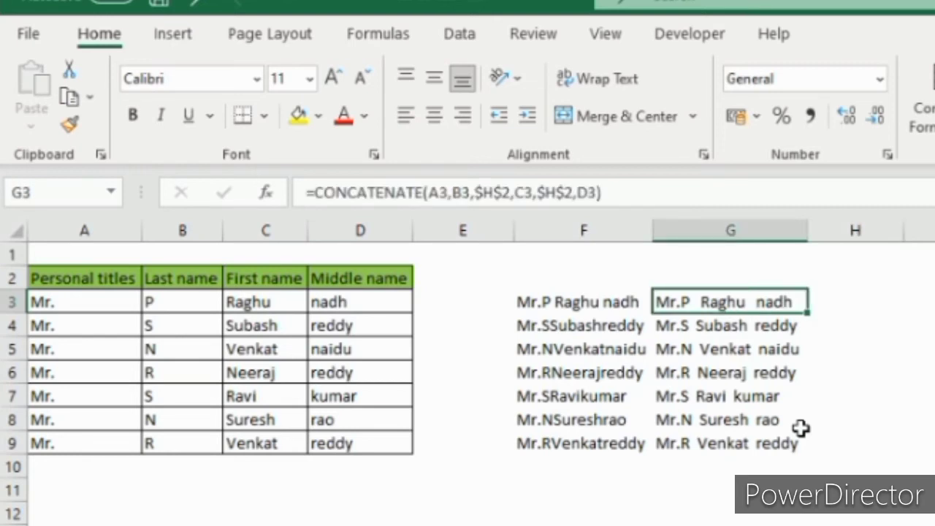
key(Right)
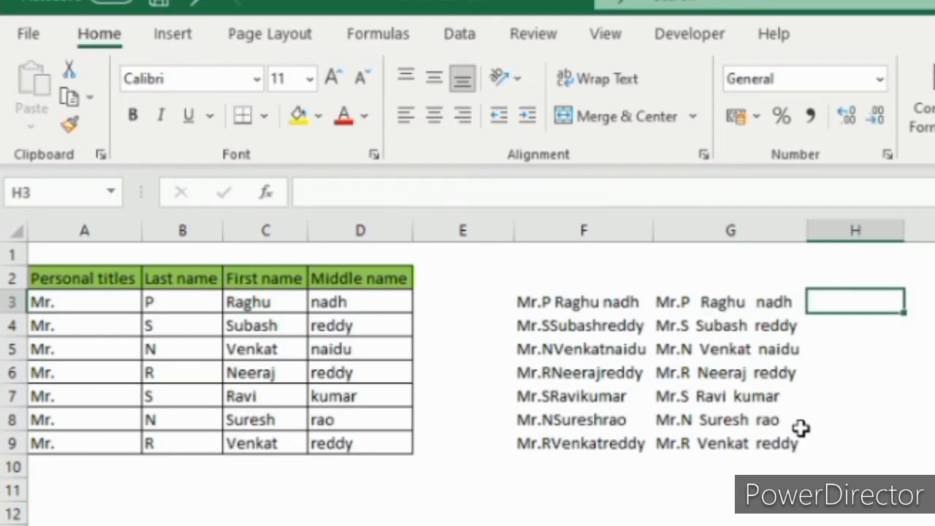
text(=)
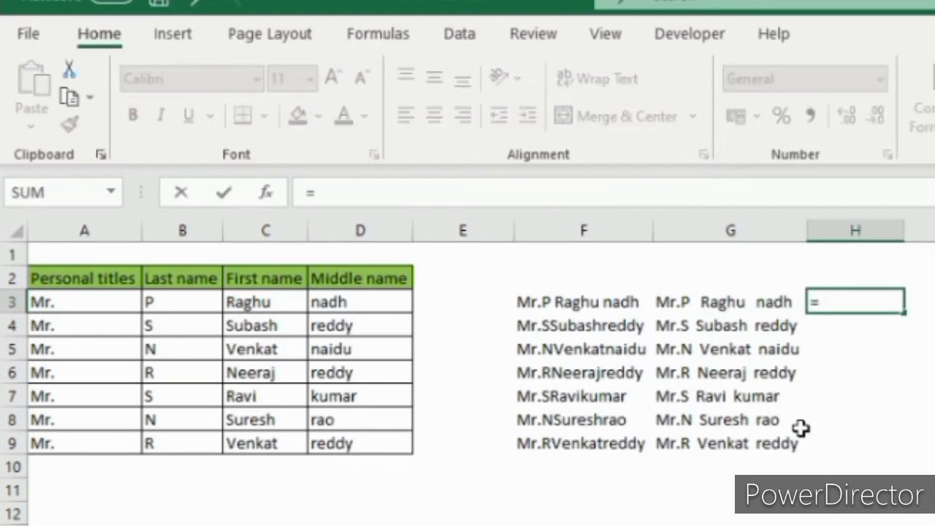
key(Left)
key(Left)
key(Left)
key(Left)
key(Left)
key(Left)
key(Left)
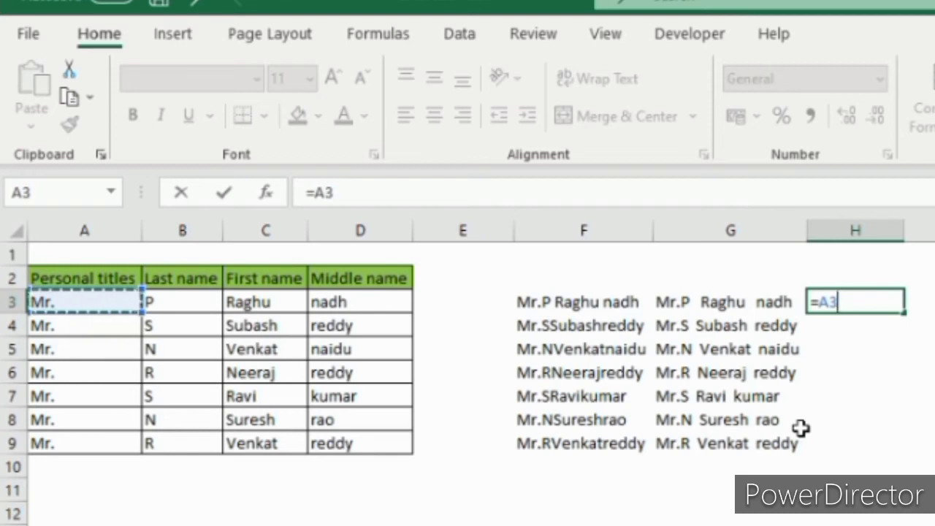
text(&)
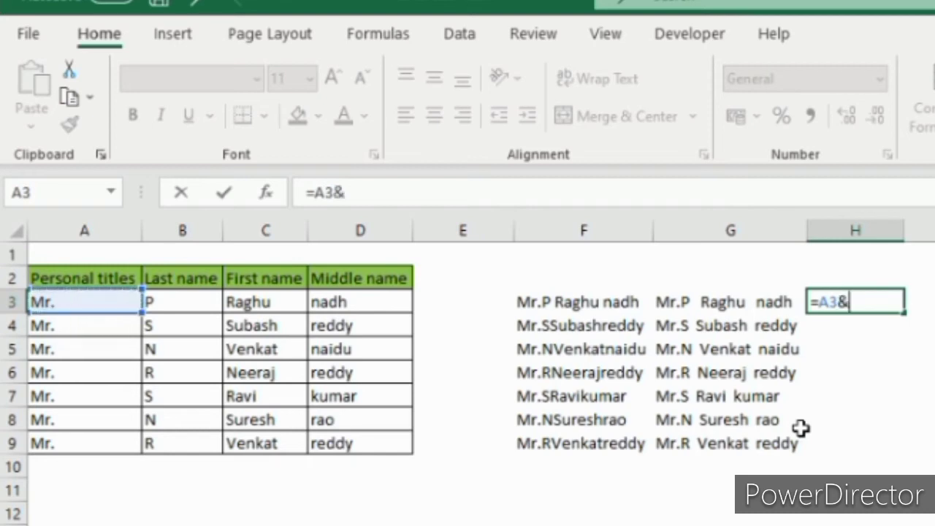
key(Left)
key(Left)
key(Left)
key(Left)
key(Left)
key(Left)
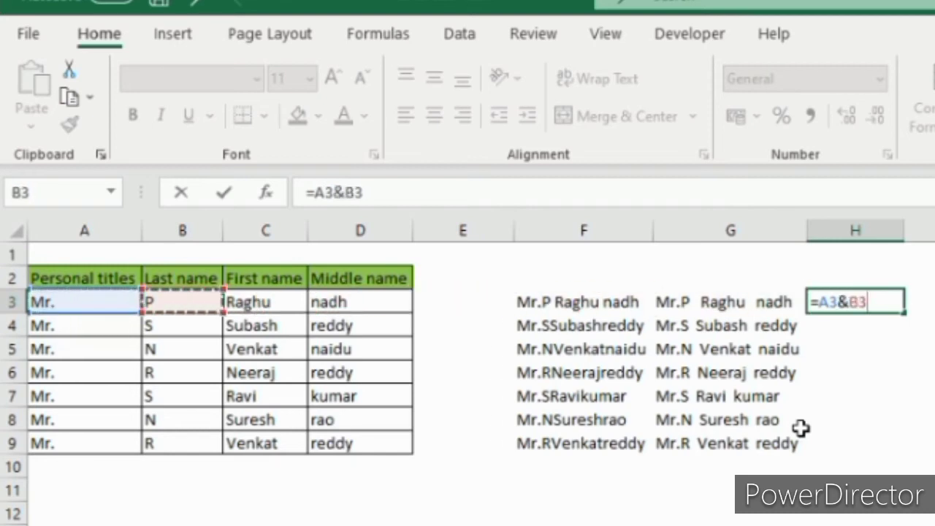
Append C3 and D3 with ampersands to complete the H3 formula as =A3&B3&C3&D3.
text(&)
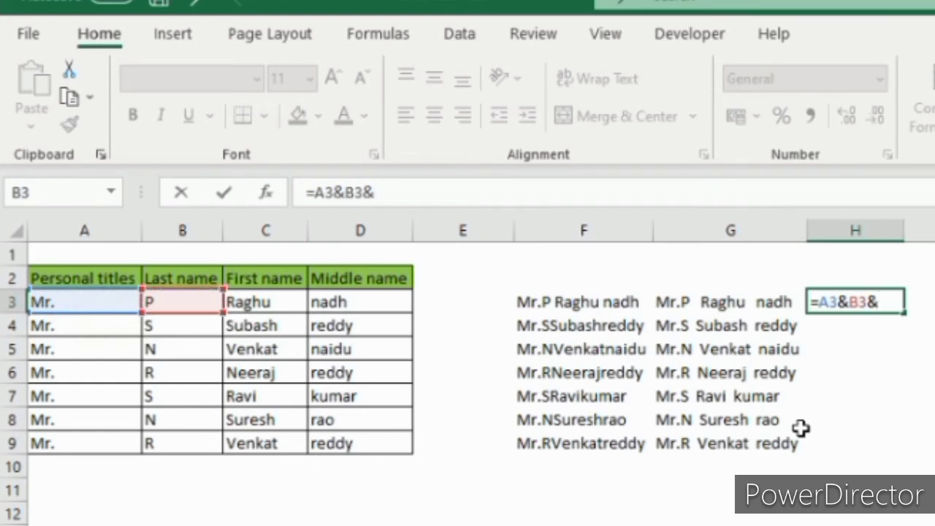
key(Left)
key(Left)
key(Left)
key(Left)
key(Left)
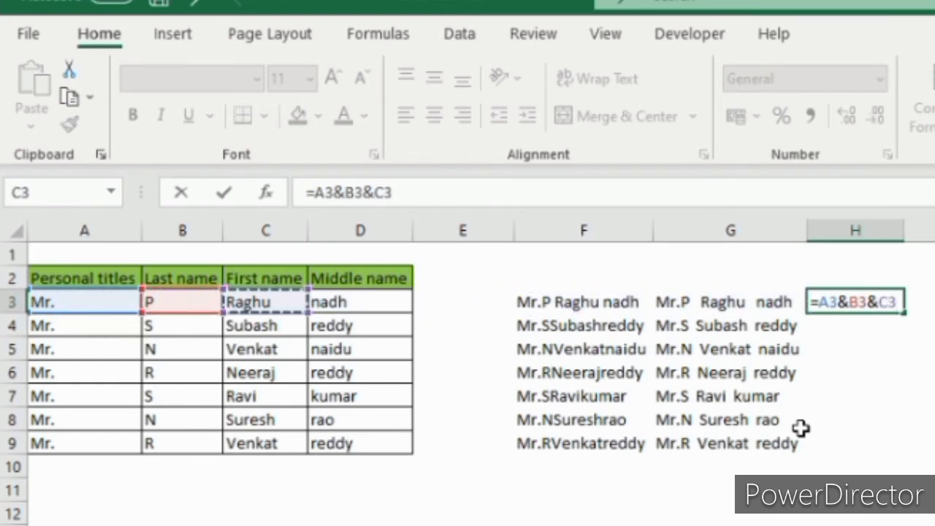
text(&)
key(Left)
key(Left)
key(Left)
key(Left)
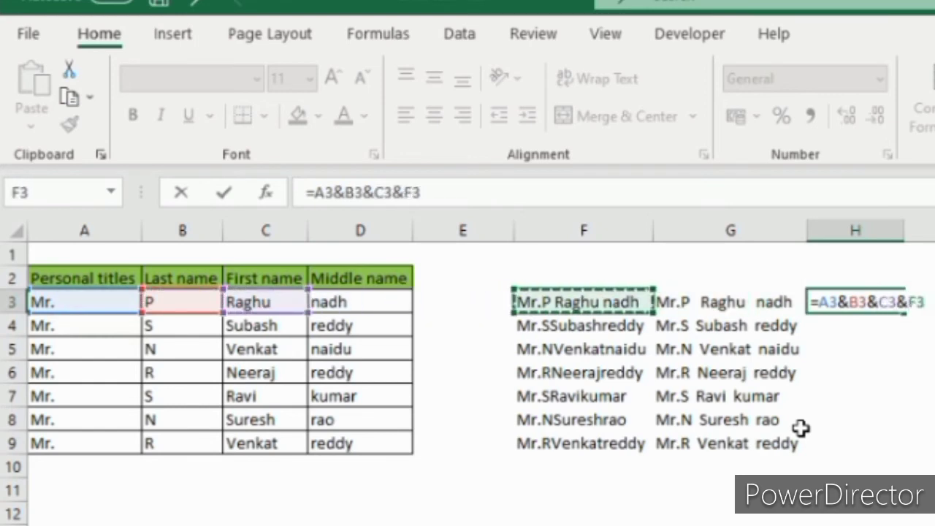
key(Return)
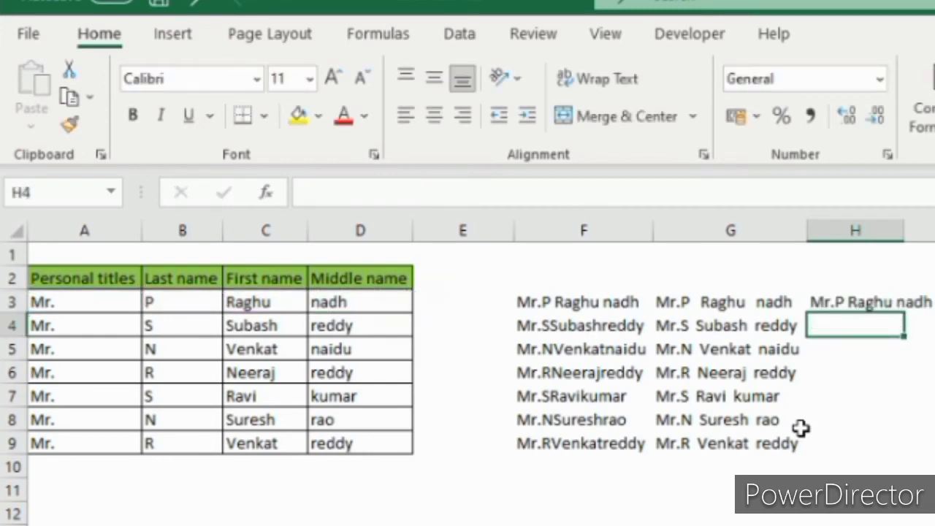
key(Up)
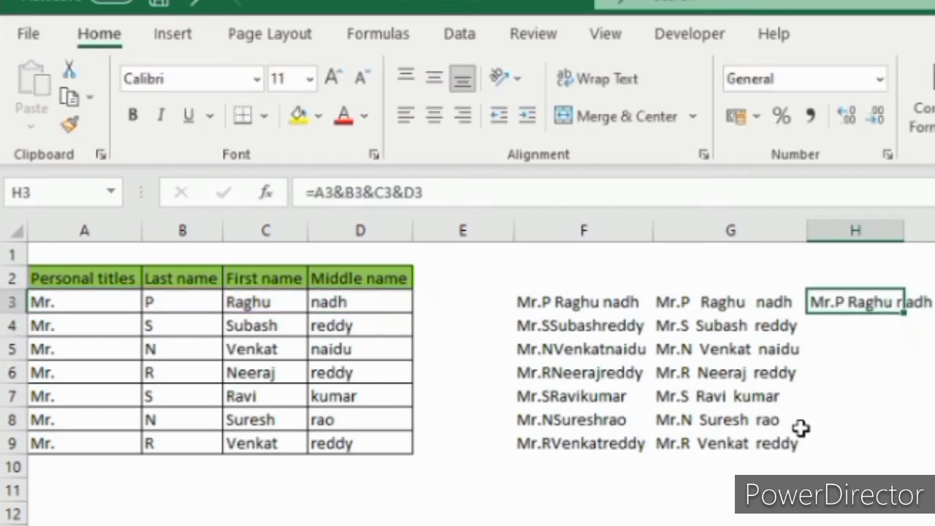
key(F2)
key(Escape)
key(Up)
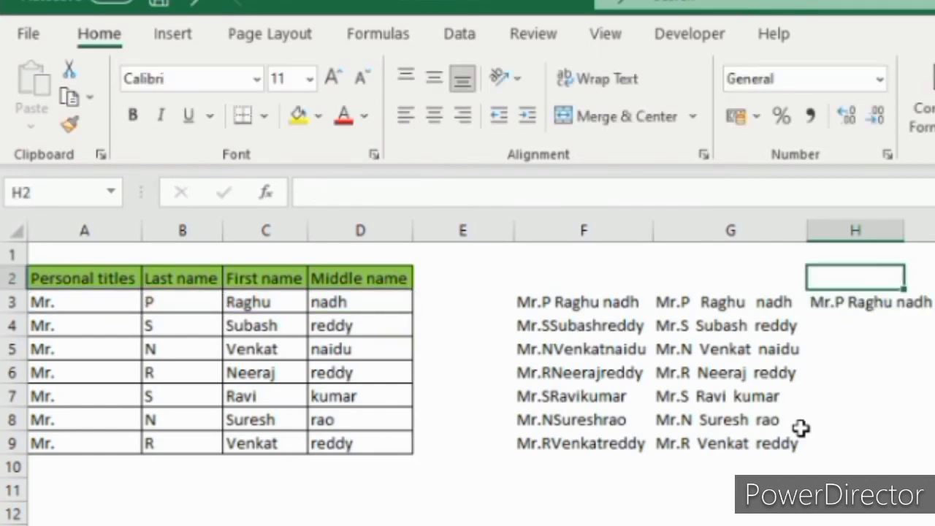
Insert a quoted space between B3 and C3 in the H3 formula, making it =A3&B3&" "&C3&D3.
key(Down)
key(F2)
key(Left)
key(Left)
key(Left)
key(Left)
key(Left)
key(Left)
key(Left)
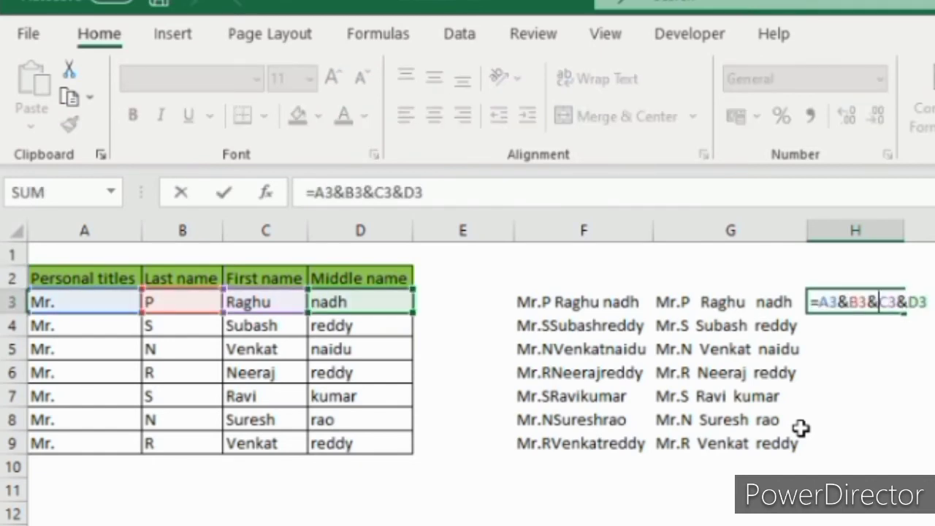
key(Right)
text(")
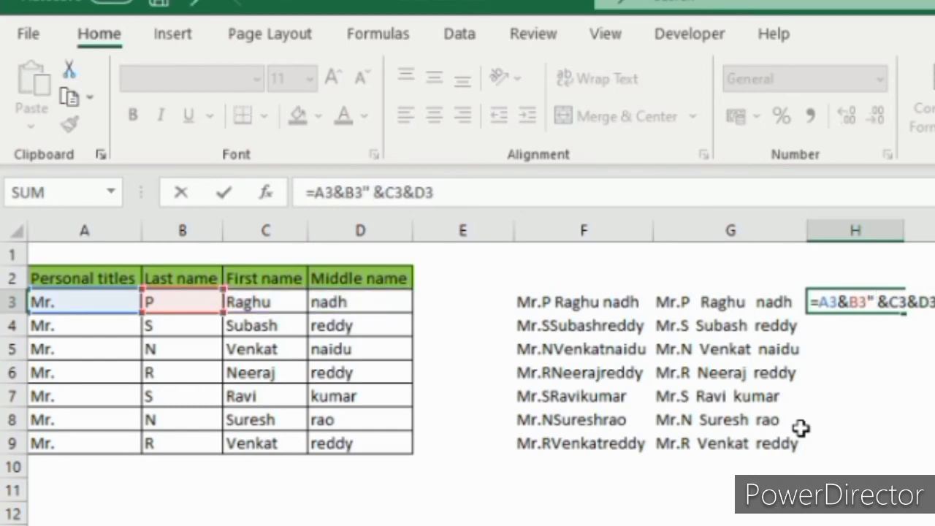
text(")
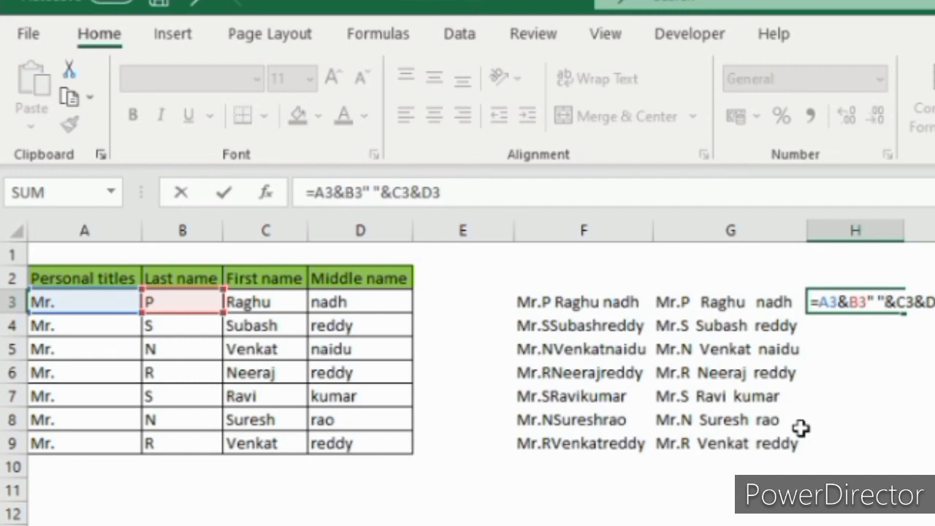
key(Return)
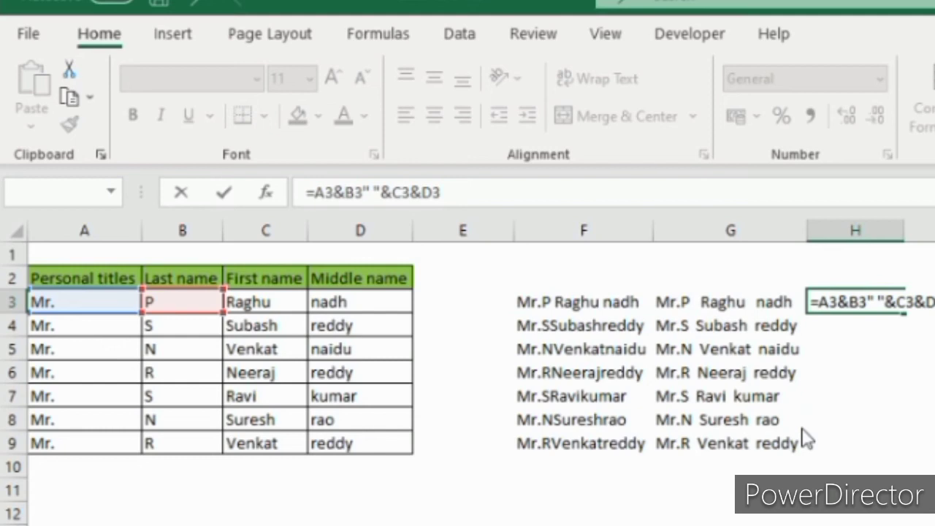
text(&)
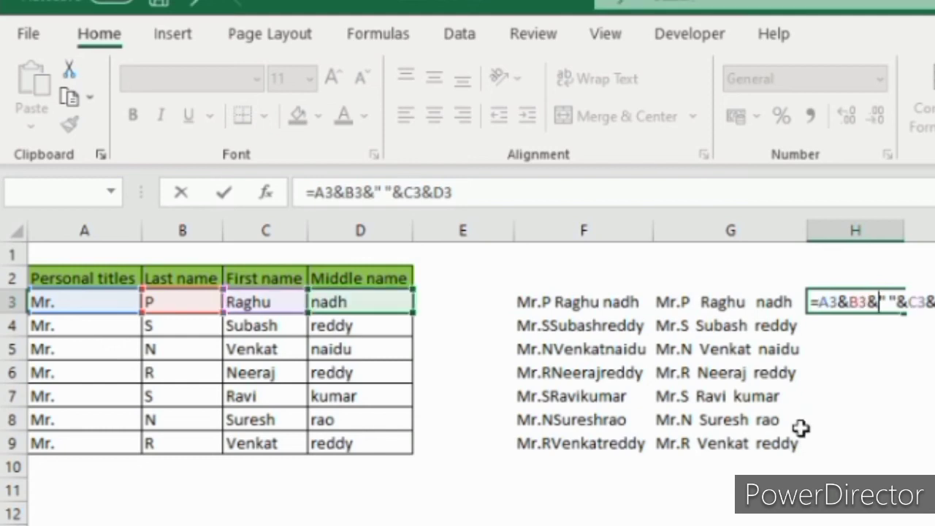
key(Return)
key(Up)
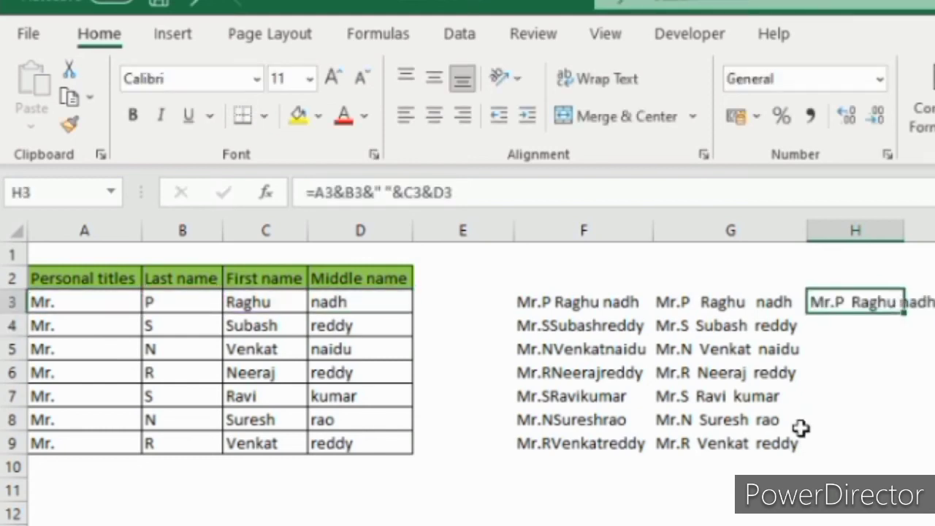
Replace the quoted space in the H3 formula with a hyphen, making it =A3&B3&"-"&C3&D3.
key(F2)
key(Left)
key(Left)
key(Left)
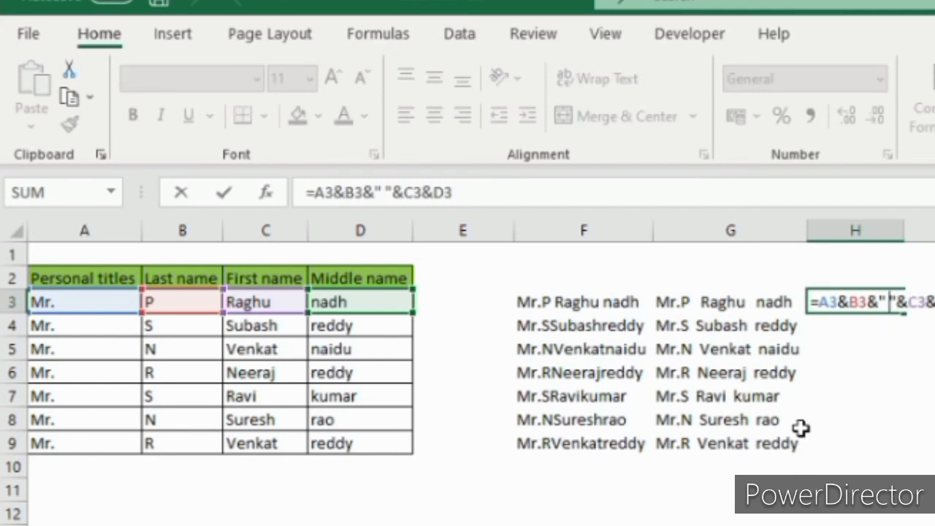
key(BackSpace)
text(-)
key(Return)
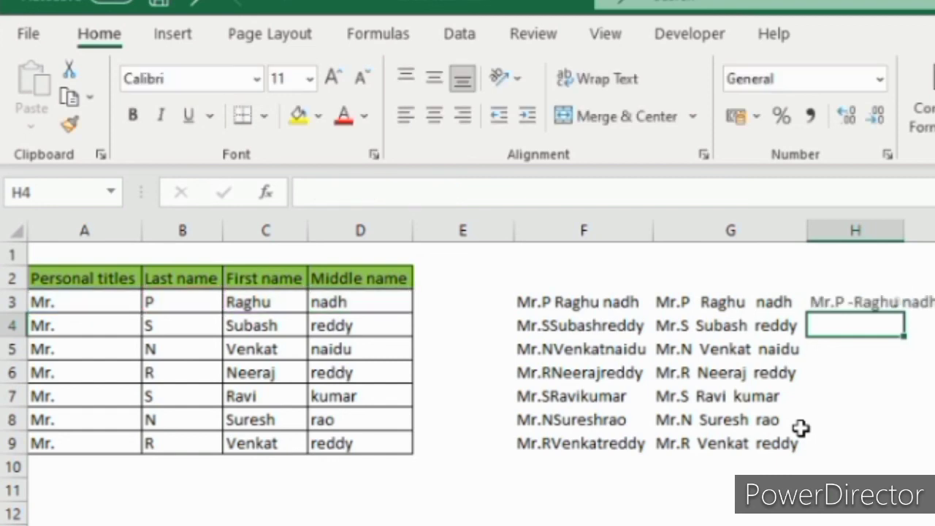
key(Up)
key(F2)
key(Left)
key(Left)
key(Left)
key(Left)
key(Left)
key(Left)
key(Left)
key(BackSpace)
text(-)
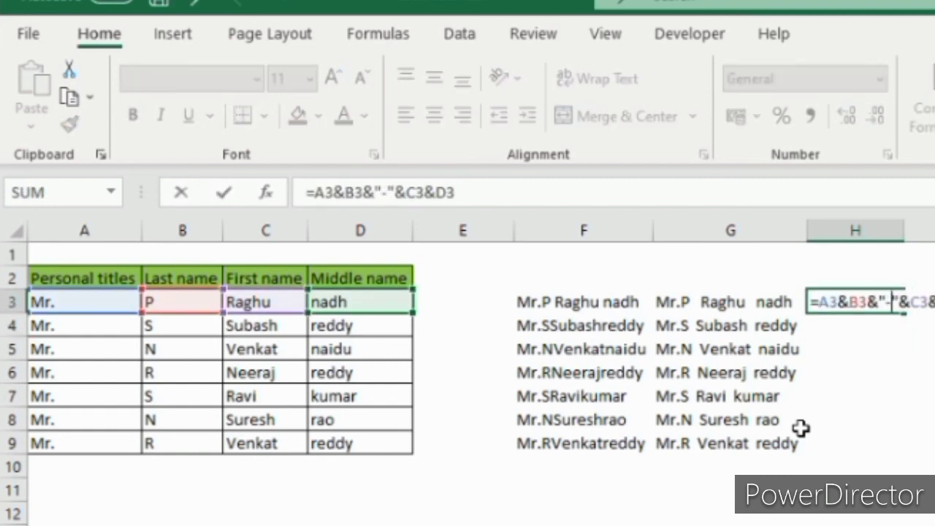
key(Return)
Fill the hyphen-separated formula from H3 down through H9.
key(Up)
key(shift+Down)
key(shift+Down)
key(shift+Down)
key(shift+Down)
key(shift+Down)
key(shift+Down)
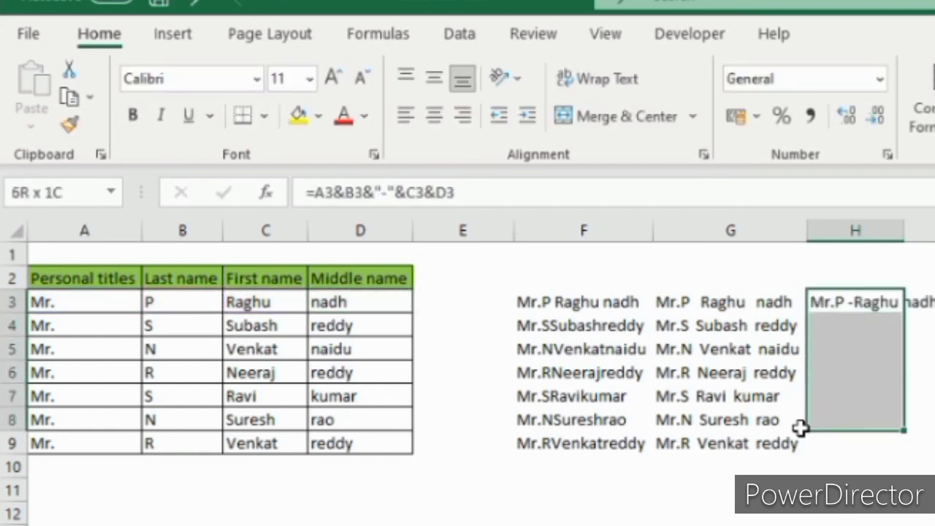
key(ctrl+d)
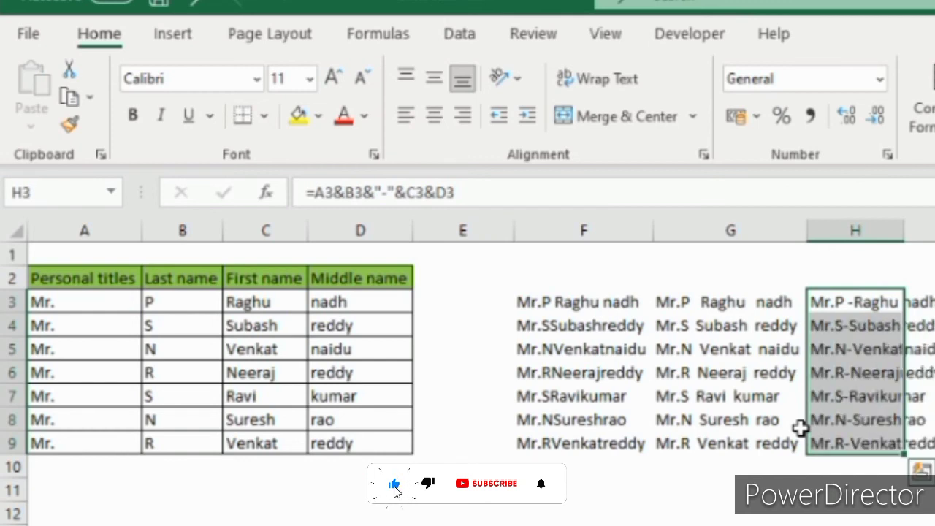
AutoFit the width of column H to its combined names.
key(alt+o)
key(c)
key(a)
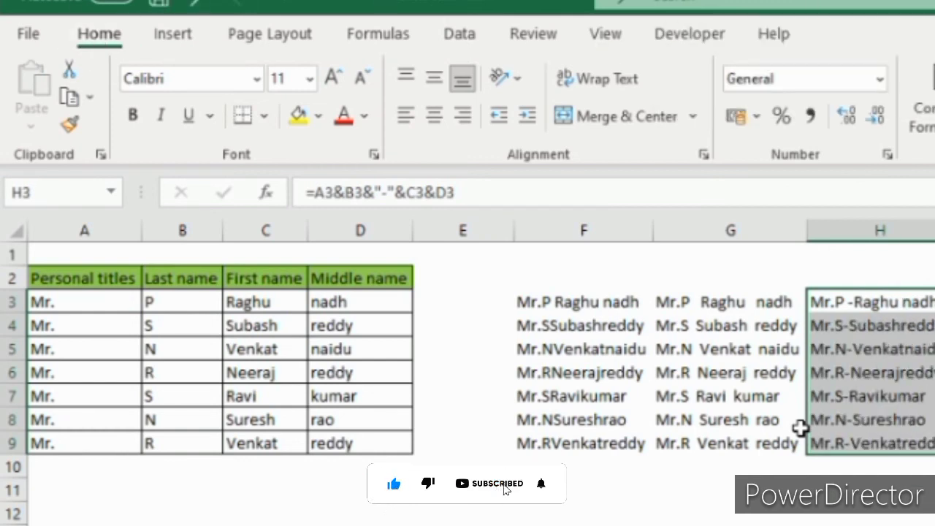
key(Down)
key(Down)
key(Down)
key(Up)
key(Up)
key(Up)
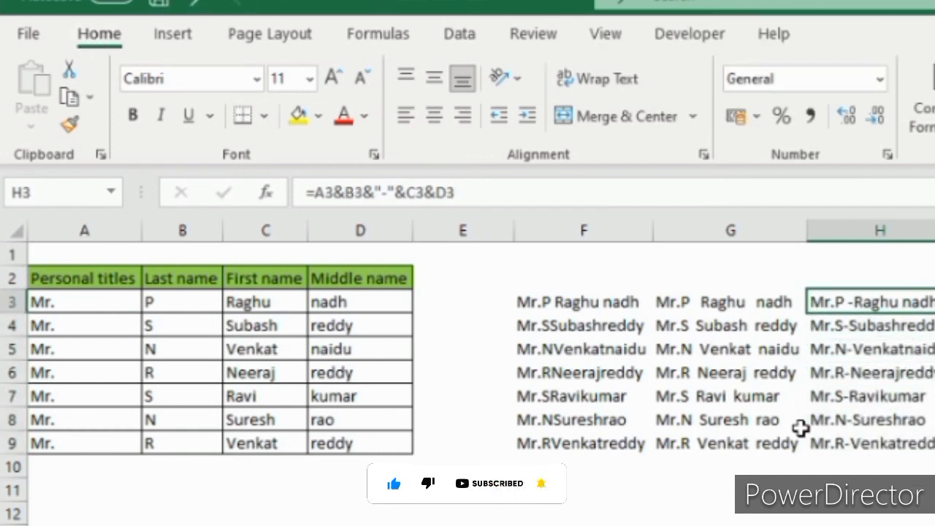